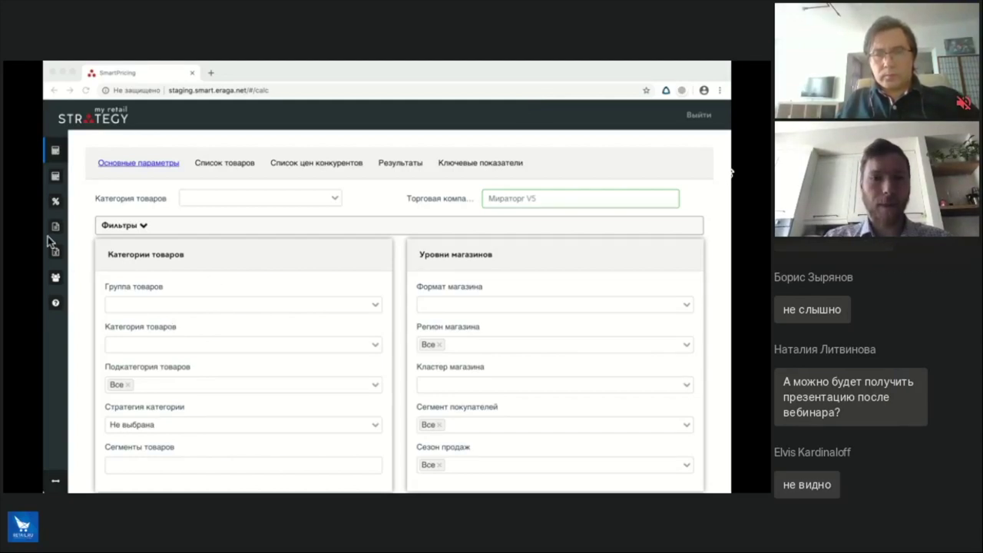
{"action": "left_click", "coordinate": [421, 245]}
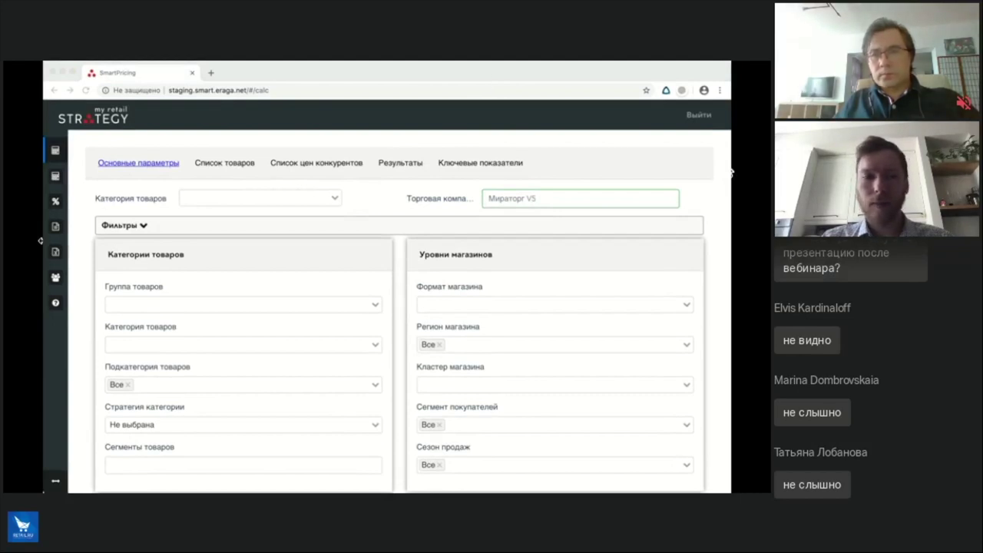
{"action": "left_click", "coordinate": [92, 193]}
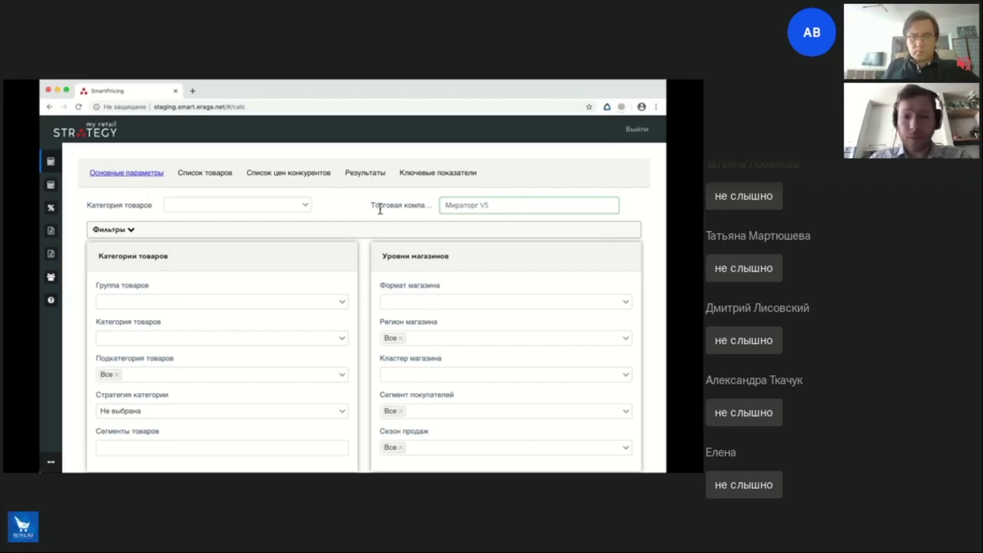
Step: Set the product category for the calculation to СМЕТАНА
{"action": "scroll", "coordinate": [499, 208], "scroll_direction": "down", "scroll_amount": 1}
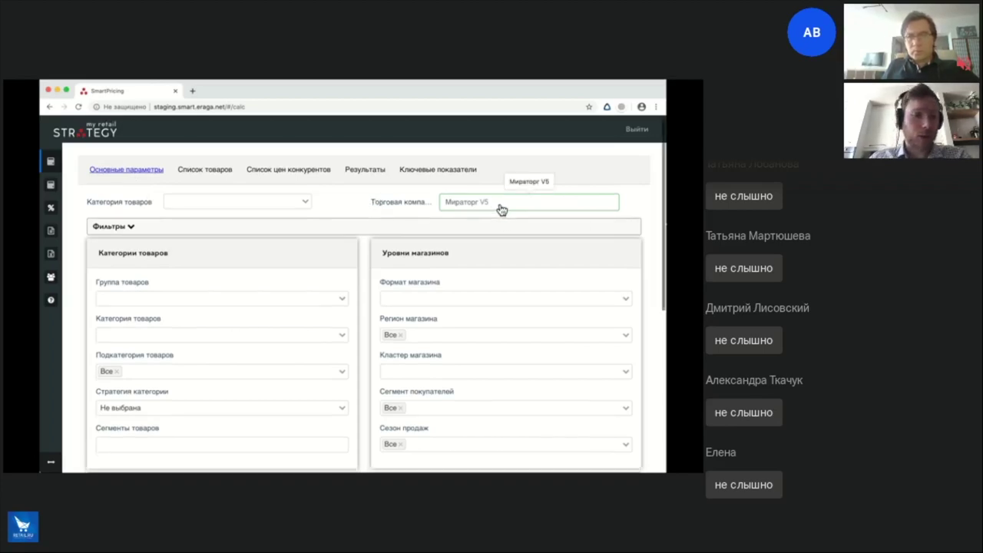
{"action": "left_click", "coordinate": [305, 202]}
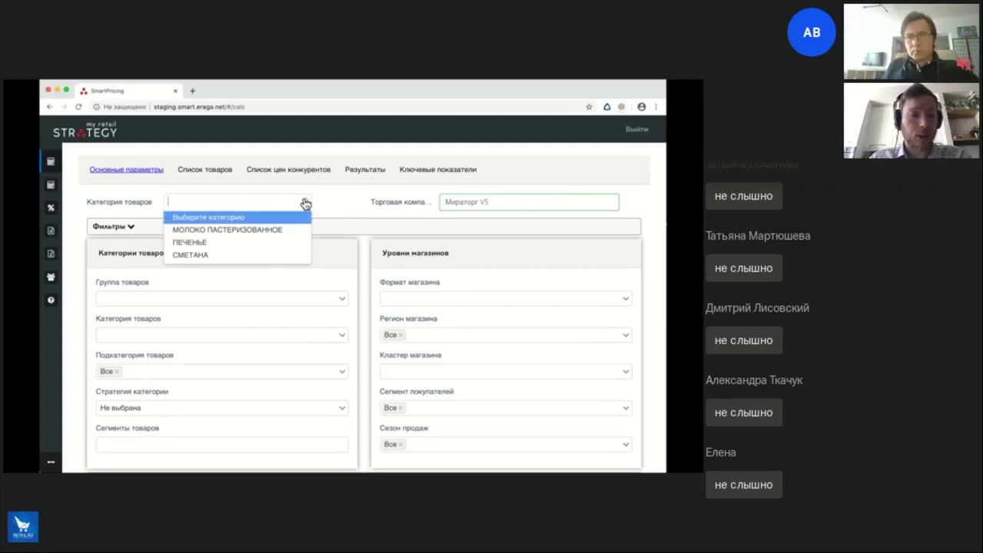
{"action": "left_click", "coordinate": [242, 256]}
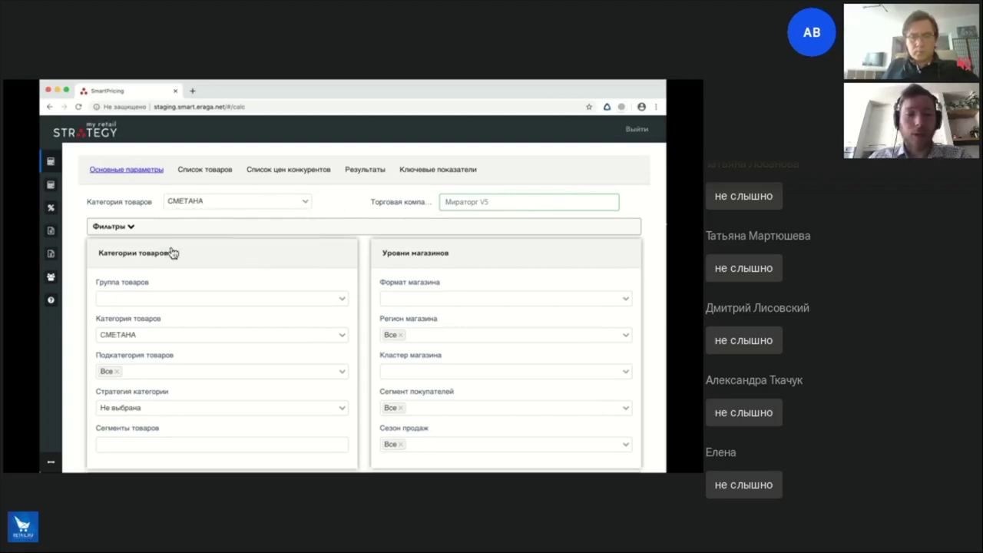
Step: In the store-level filters, set the store format to СУПЕРМАРКЕТ and the store region to МОСКВА
{"action": "scroll", "coordinate": [283, 290], "scroll_direction": "down", "scroll_amount": 2}
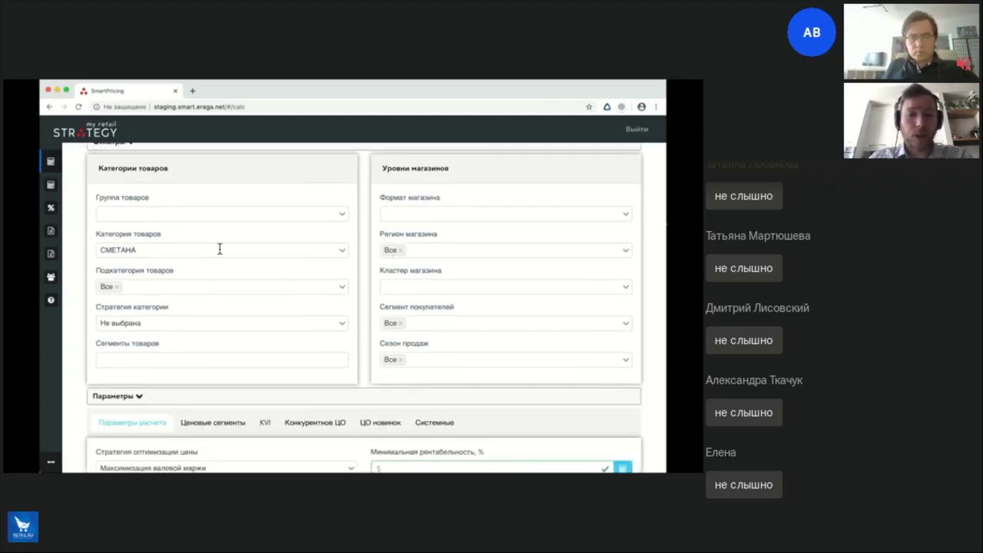
{"action": "left_click", "coordinate": [498, 213]}
{"action": "left_click", "coordinate": [476, 241]}
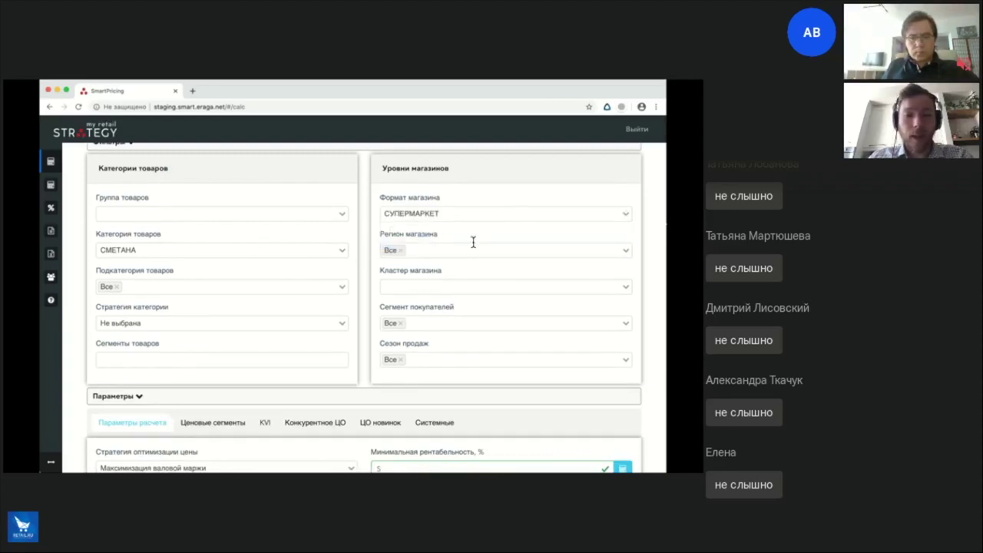
{"action": "left_click", "coordinate": [507, 248]}
{"action": "left_click", "coordinate": [470, 281]}
{"action": "left_click", "coordinate": [365, 262]}
Step: Review the price optimization strategies offered in the calculation parameters without changing the selected one
{"action": "scroll", "coordinate": [366, 262], "scroll_direction": "down", "scroll_amount": 3}
{"action": "scroll", "coordinate": [364, 262], "scroll_direction": "up", "scroll_amount": 5}
{"action": "scroll", "coordinate": [364, 262], "scroll_direction": "down", "scroll_amount": 5}
{"action": "scroll", "coordinate": [362, 261], "scroll_direction": "down", "scroll_amount": 2}
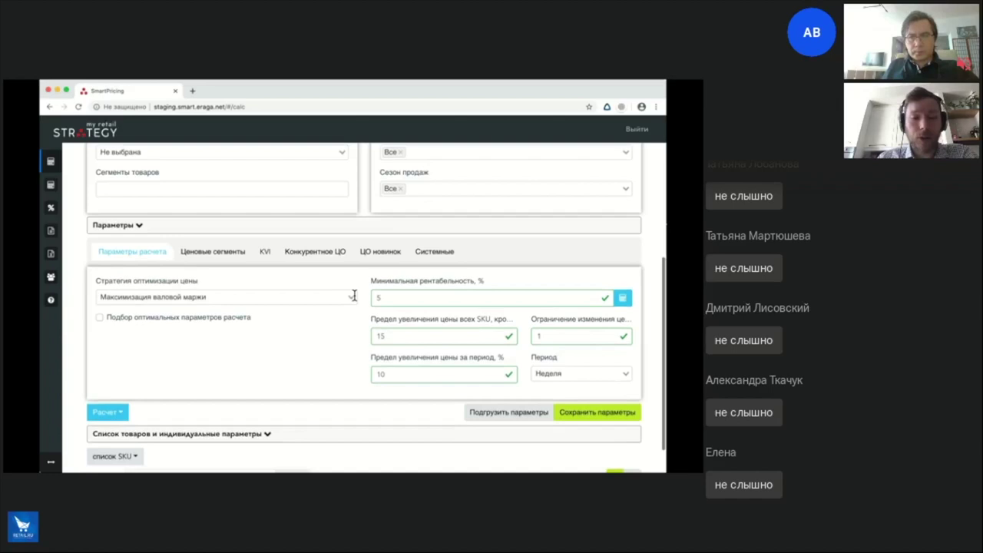
{"action": "left_click", "coordinate": [351, 297]}
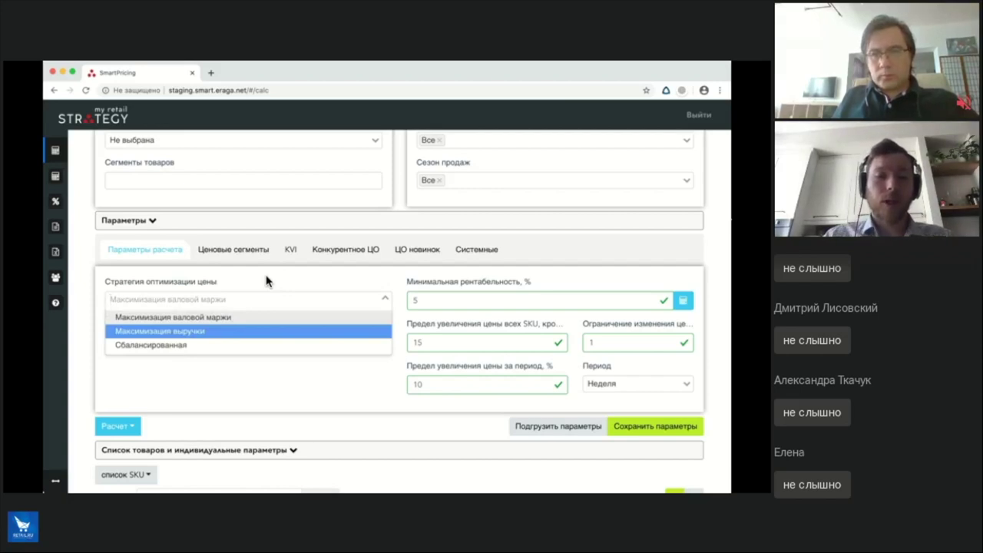
{"action": "left_click", "coordinate": [444, 279]}
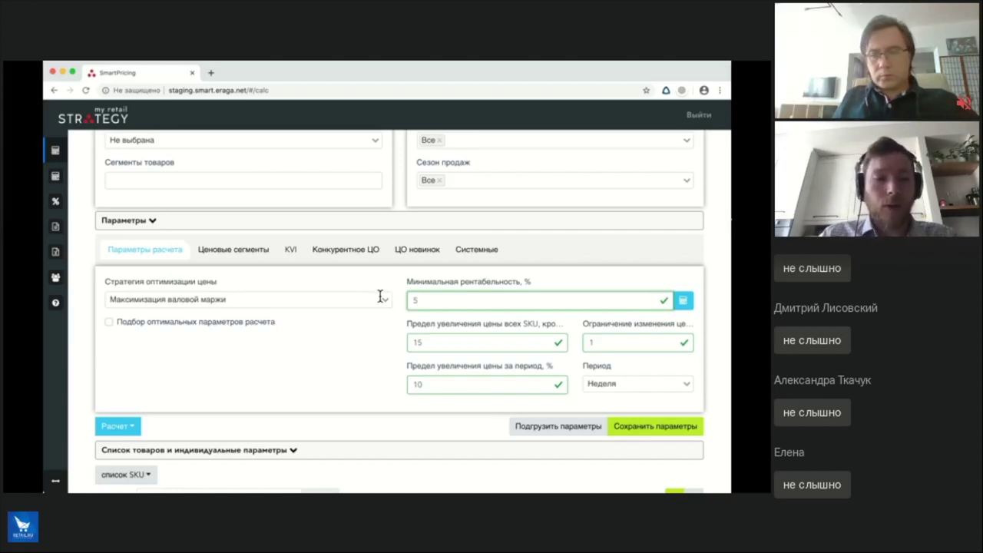
Step: Enable "Подбор оптимальных параметров расчета" and check its growth and sales-reduction fields and the category and store filters
{"action": "left_click", "coordinate": [180, 323]}
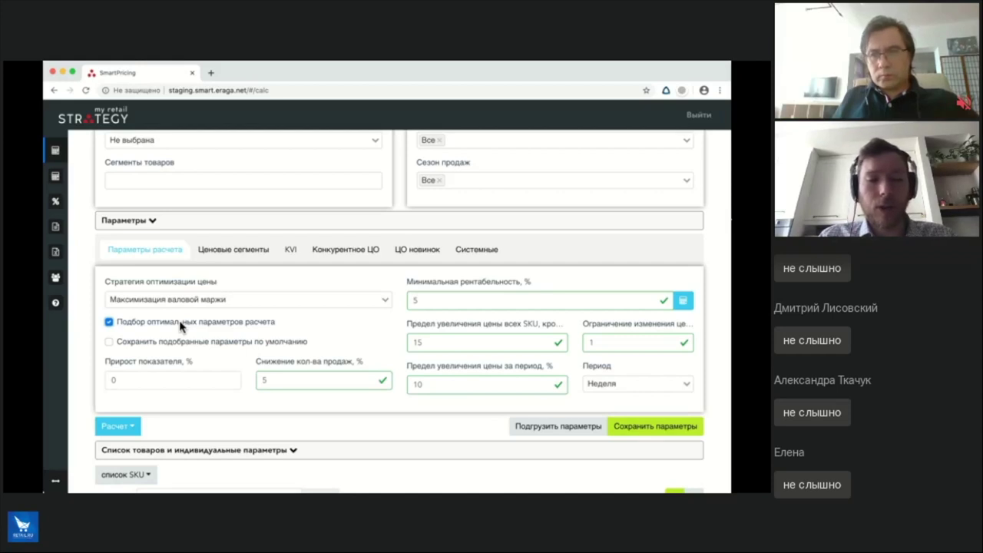
{"action": "left_click", "coordinate": [293, 378]}
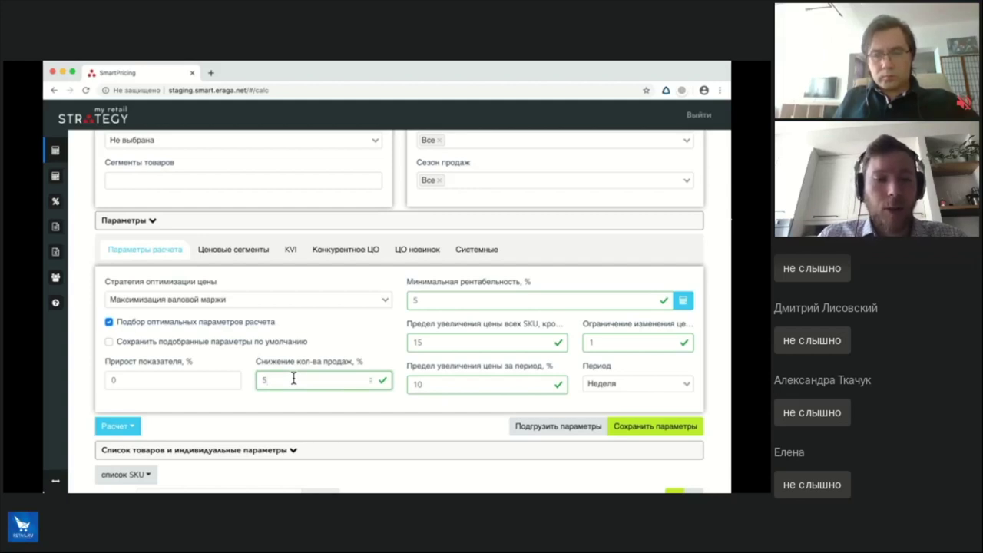
{"action": "left_click", "coordinate": [132, 378]}
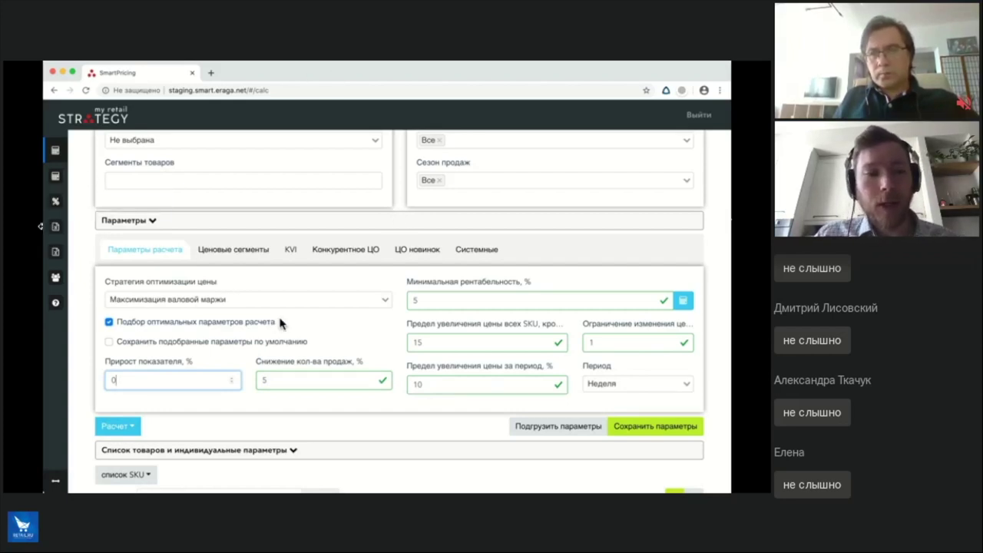
{"action": "scroll", "coordinate": [318, 305], "scroll_direction": "up", "scroll_amount": 3}
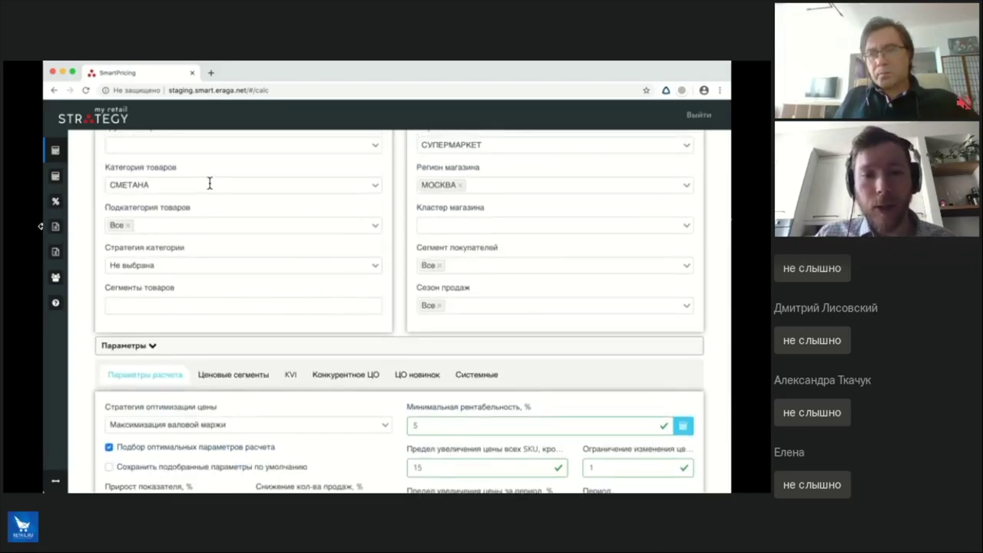
{"action": "scroll", "coordinate": [533, 169], "scroll_direction": "up", "scroll_amount": 1}
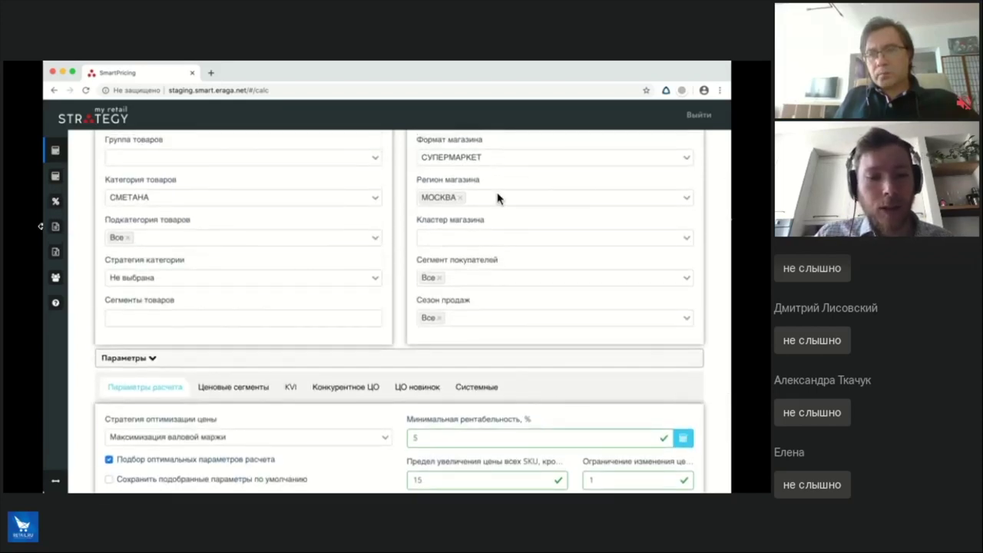
{"action": "scroll", "coordinate": [402, 238], "scroll_direction": "down", "scroll_amount": 4}
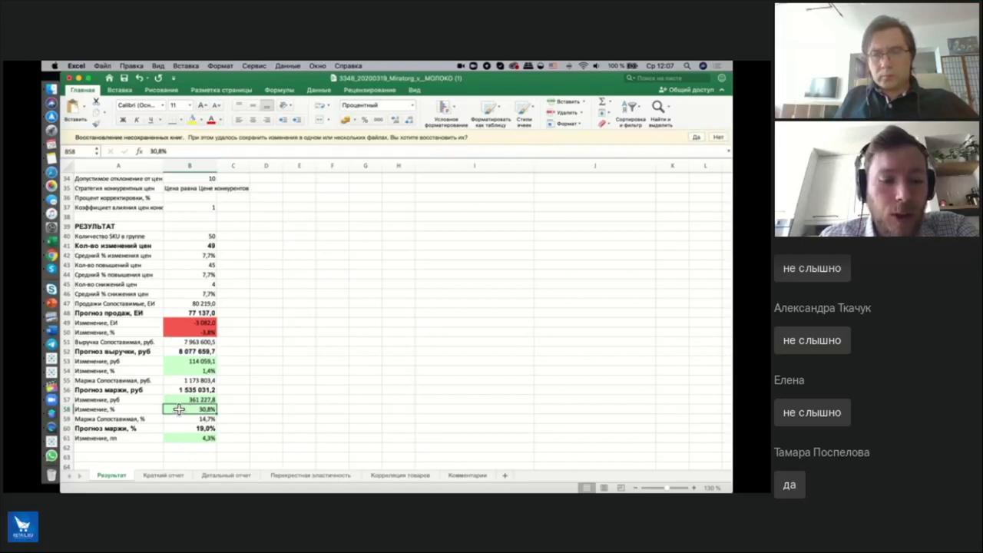
Step: Examine the percentage changes in forecast sales, revenue and margin on the workbook's Результат sheet
{"action": "left_click", "coordinate": [181, 332]}
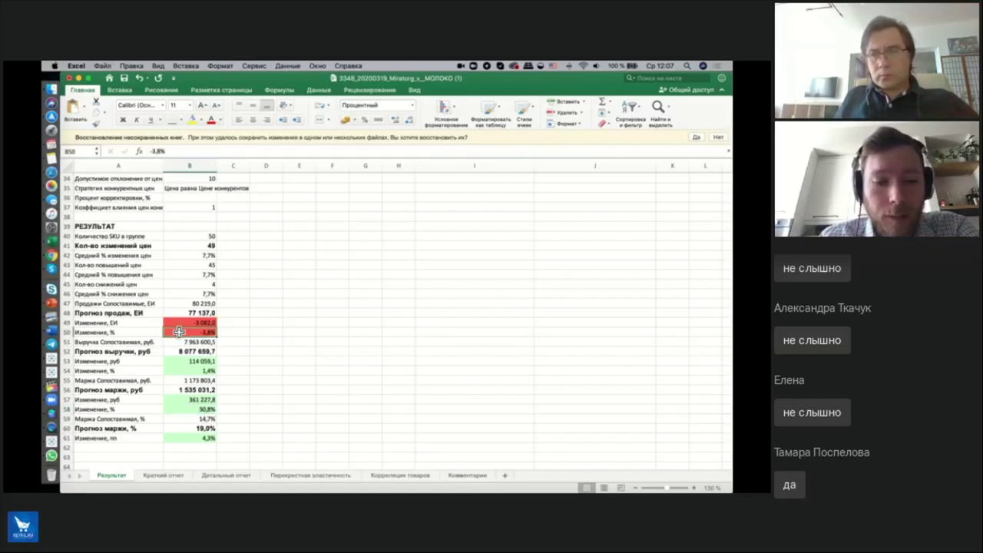
{"action": "left_click", "coordinate": [183, 372]}
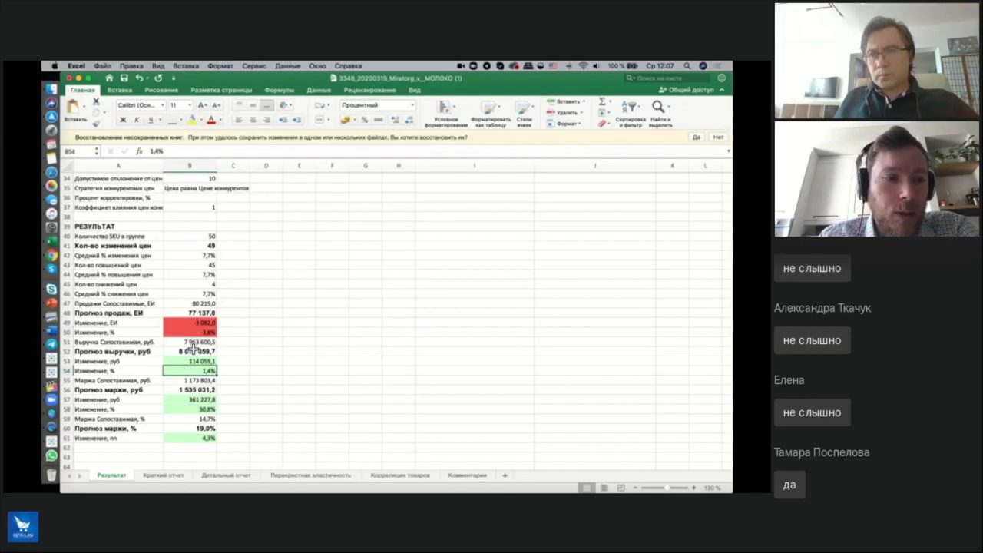
{"action": "left_click", "coordinate": [183, 332]}
{"action": "left_click", "coordinate": [183, 410]}
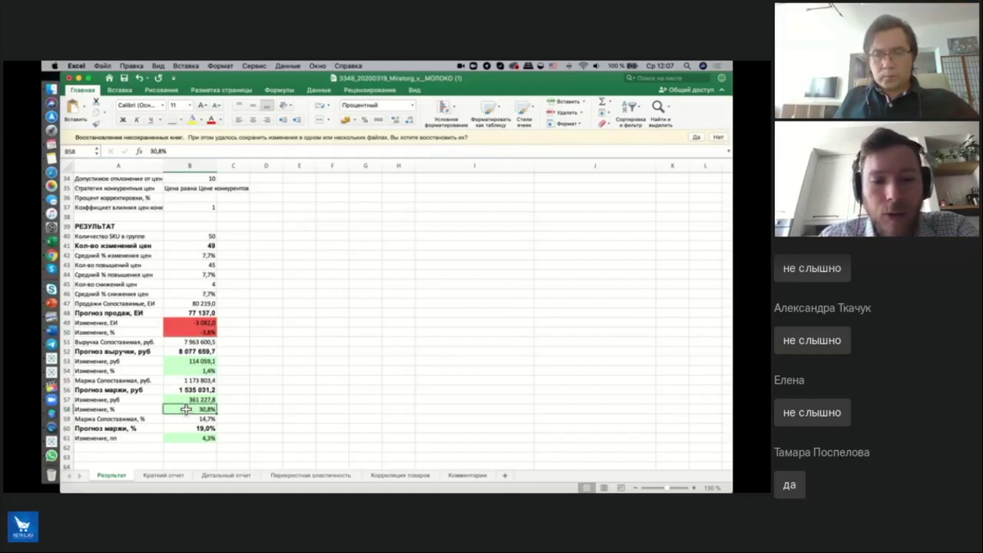
{"action": "left_click", "coordinate": [181, 333]}
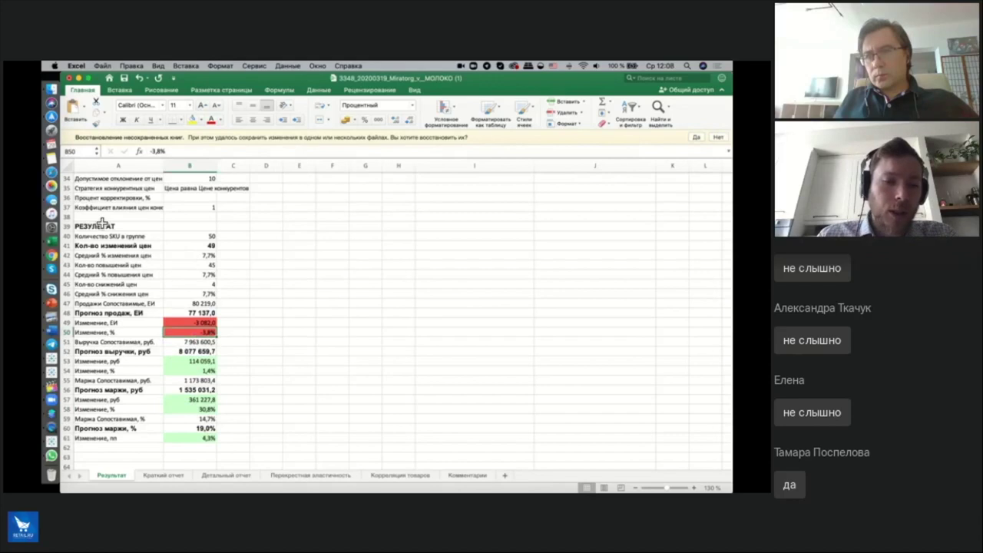
Step: Switch back to SmartPricing in Chrome and set the allowed sales quantity reduction ("Снижение кол-ва продаж, %") to 1
{"action": "left_click", "coordinate": [55, 257]}
{"action": "left_click", "coordinate": [287, 372]}
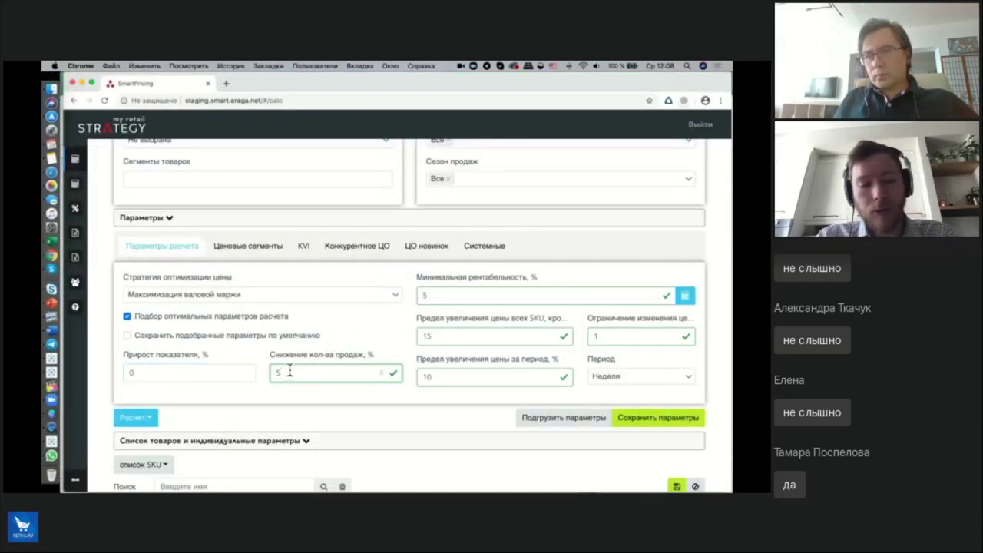
{"action": "key", "text": "BackSpace"}
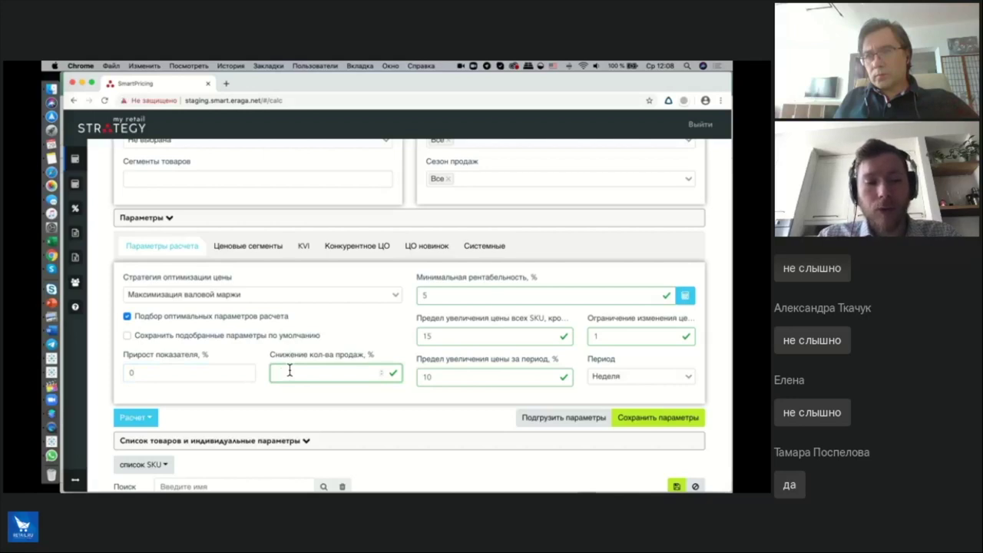
{"action": "type", "text": "1"}
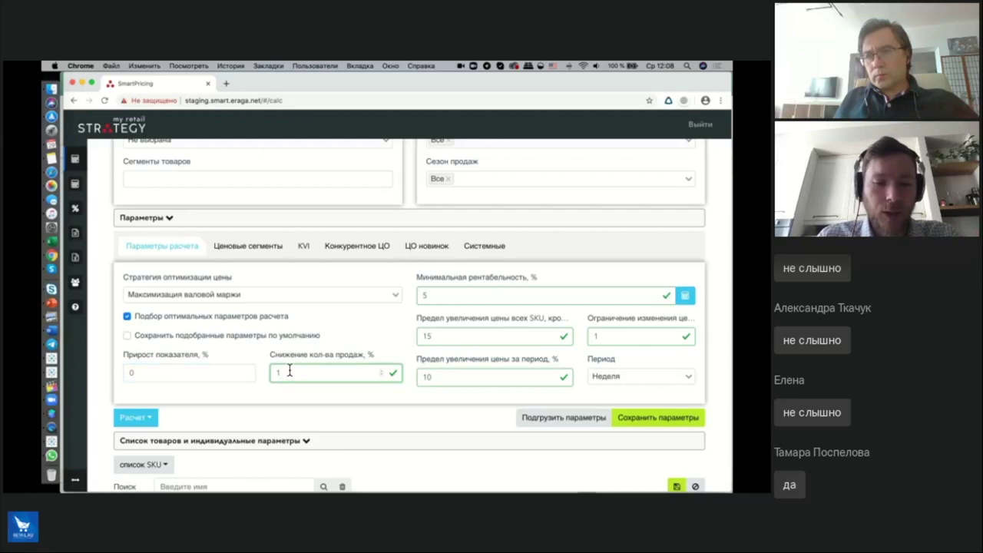
Step: Set the indicator growth ("Прирост показателя, %") to 5
{"action": "left_click", "coordinate": [167, 376]}
{"action": "key", "text": "BackSpace"}
{"action": "type", "text": "5"}
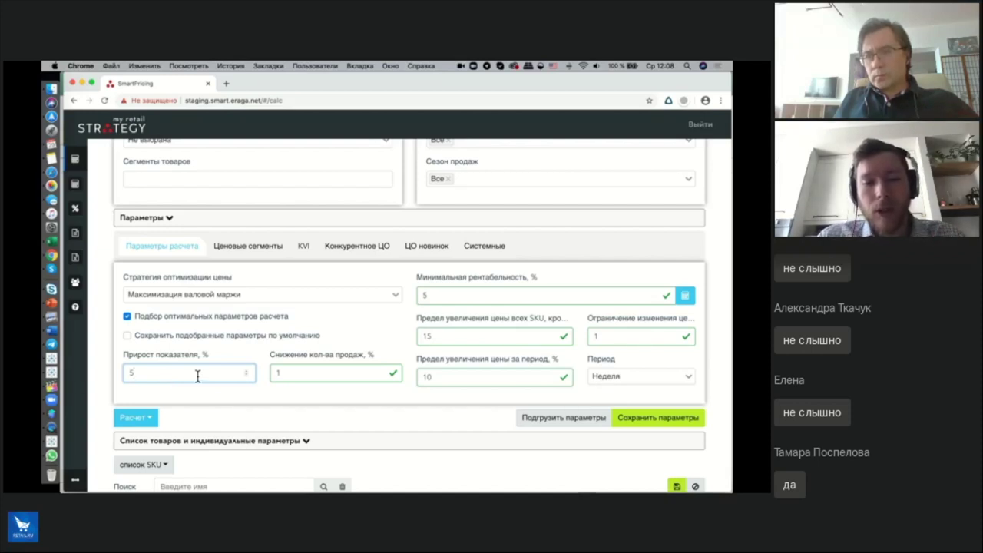
{"action": "left_click", "coordinate": [318, 371]}
{"action": "left_click", "coordinate": [147, 373]}
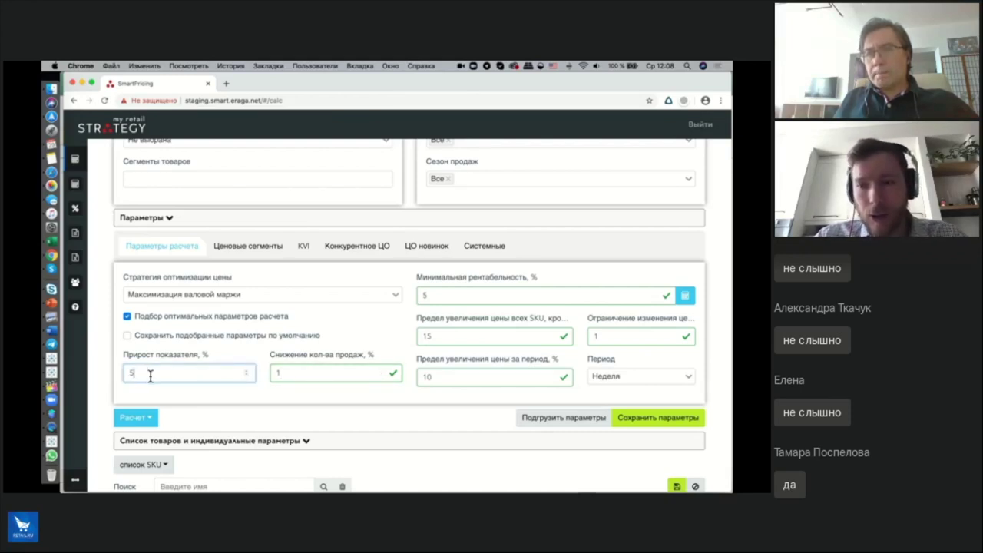
Step: Set the minimum profitability to 10% and the price increase limit for all SKUs to 5%
{"action": "left_click", "coordinate": [467, 294]}
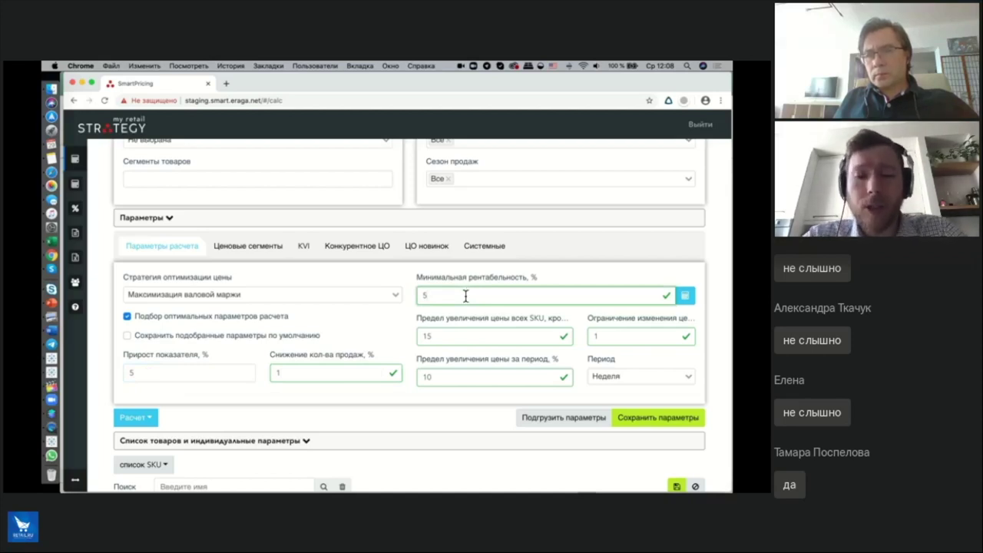
{"action": "key", "text": "BackSpace"}
{"action": "type", "text": "10"}
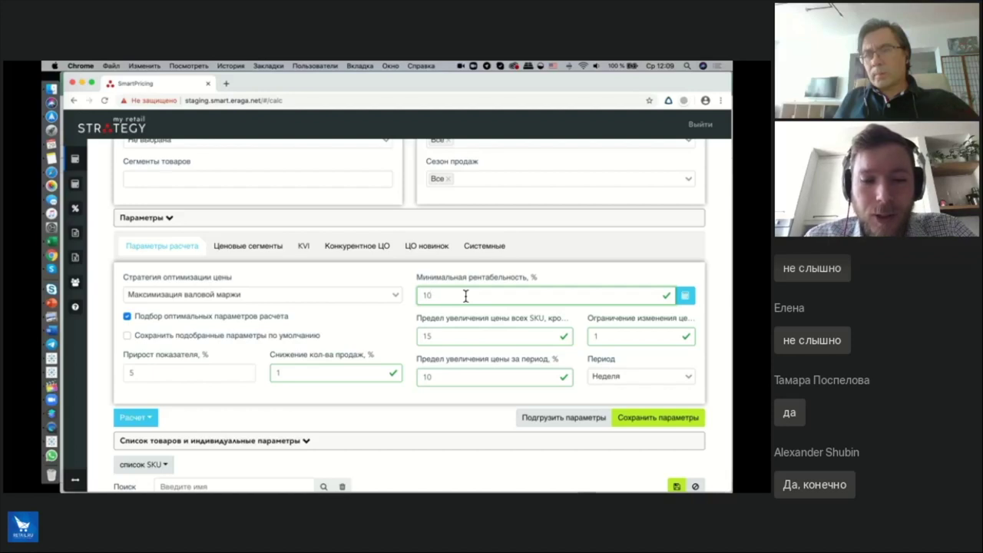
{"action": "left_click", "coordinate": [443, 337]}
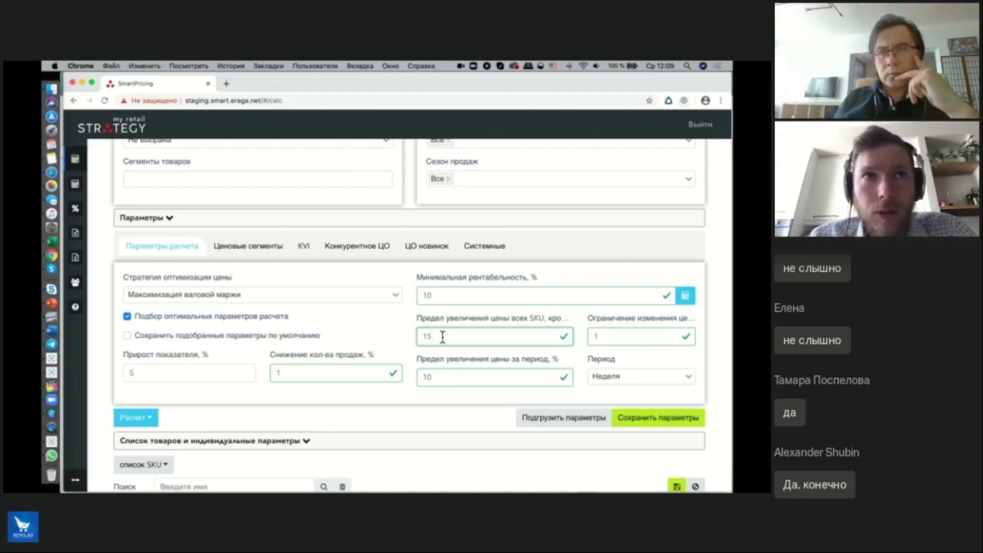
{"action": "type", "text": "5"}
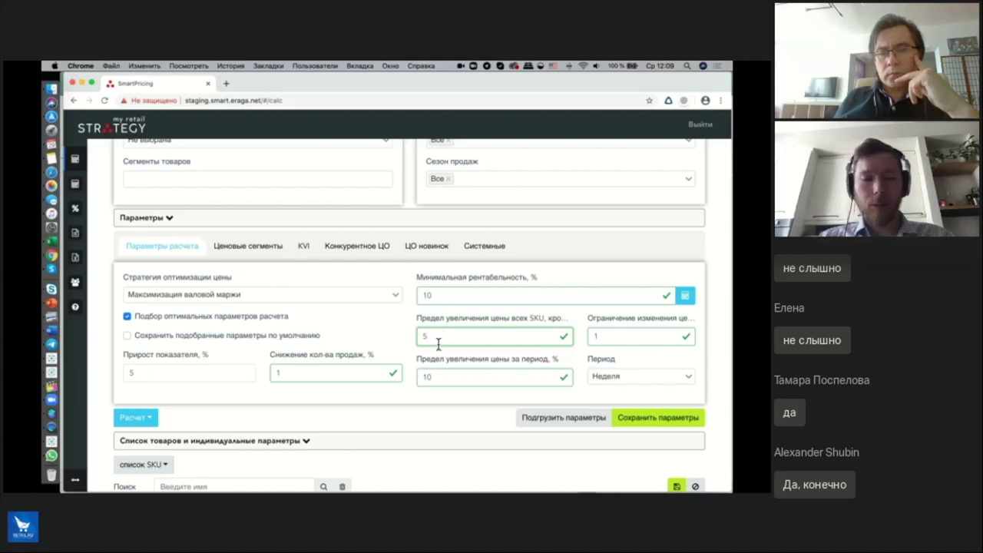
Step: Change the price increase period to Месяц and set the price increase limit for that period to 5%
{"action": "left_click", "coordinate": [447, 377]}
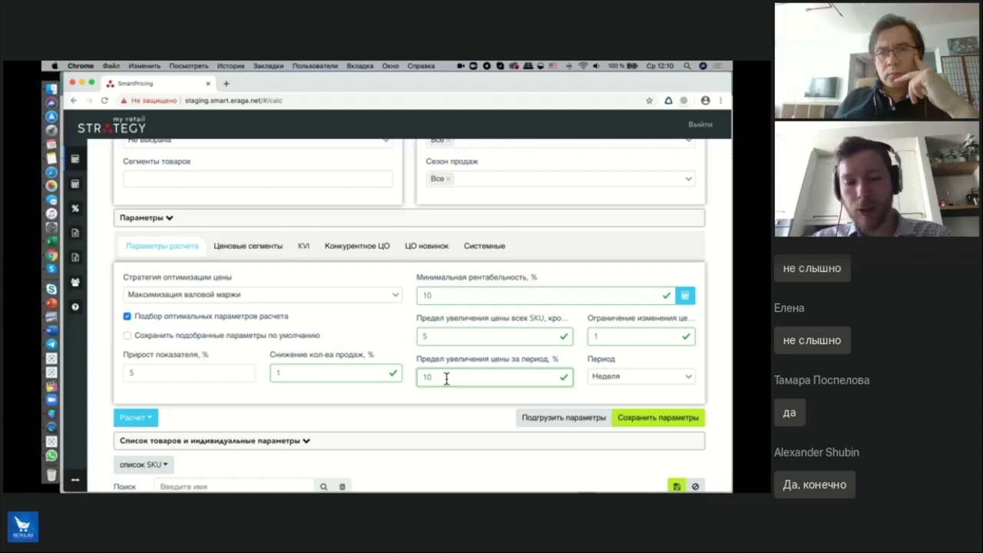
{"action": "left_click", "coordinate": [692, 380]}
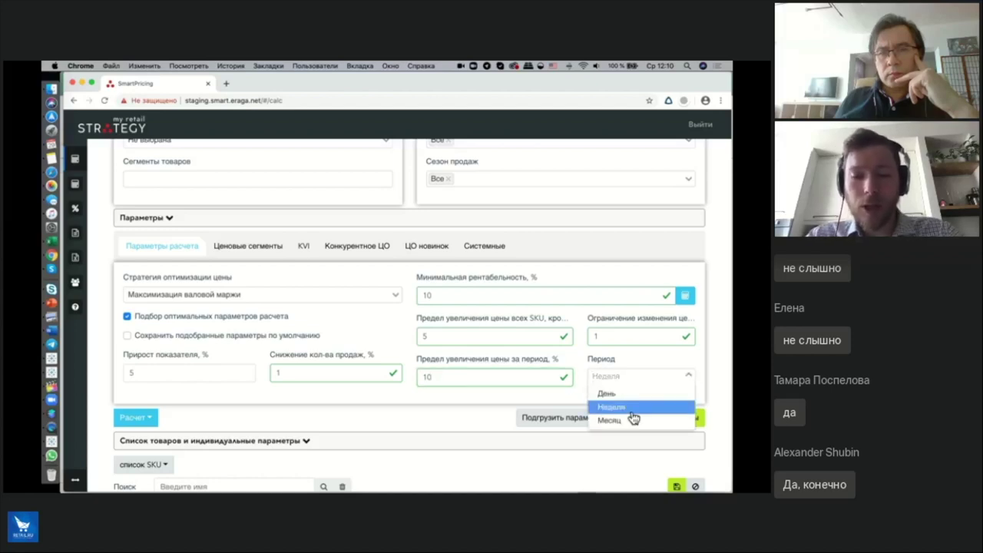
{"action": "left_click", "coordinate": [630, 424]}
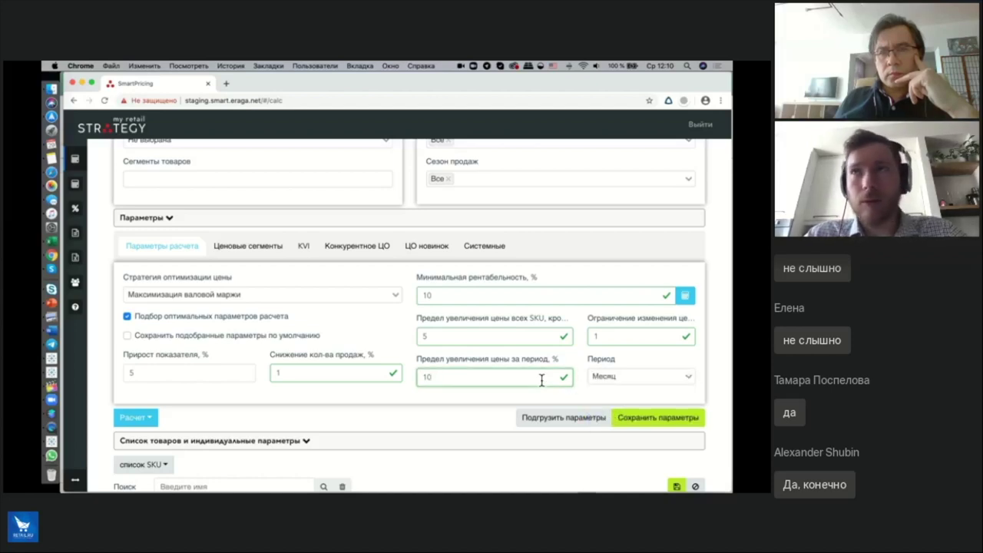
{"action": "key", "text": "BackSpace"}
{"action": "key", "text": "BackSpace"}
{"action": "type", "text": "5"}
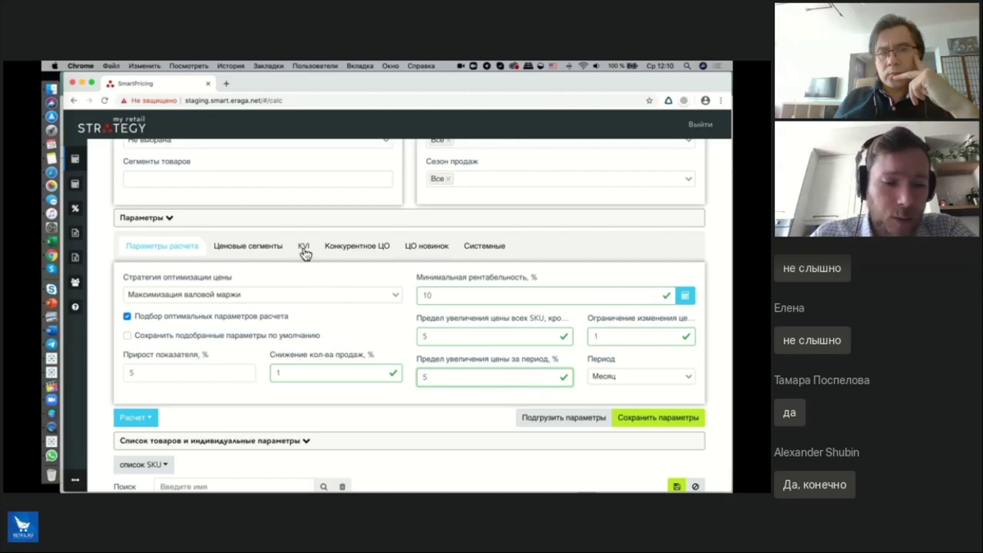
Step: Enable automatic determination of price segments in the "Ценовые сегменты" parameters
{"action": "left_click", "coordinate": [261, 248]}
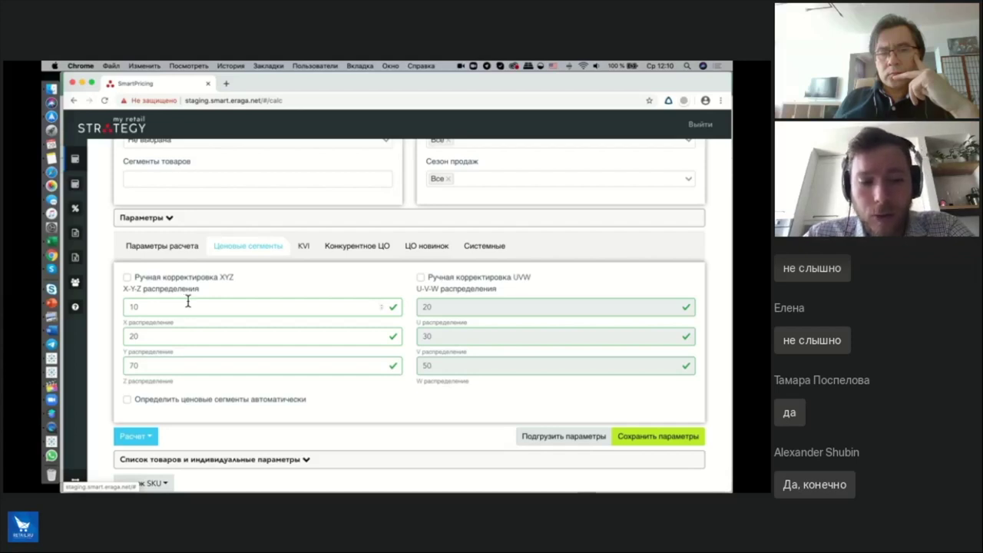
{"action": "left_click", "coordinate": [141, 400]}
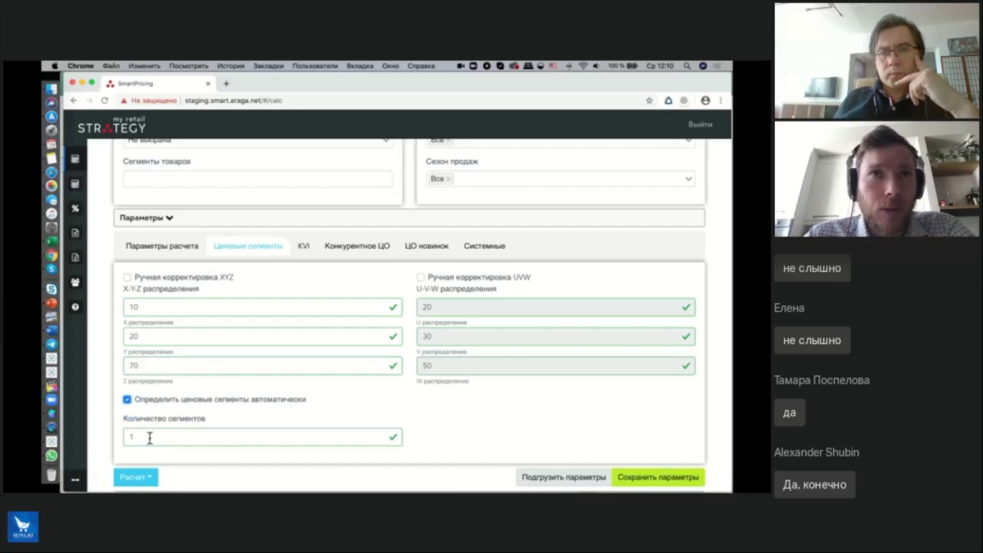
Step: Set the number of price segments ("Количество сегментов") to 10
{"action": "left_click", "coordinate": [150, 438]}
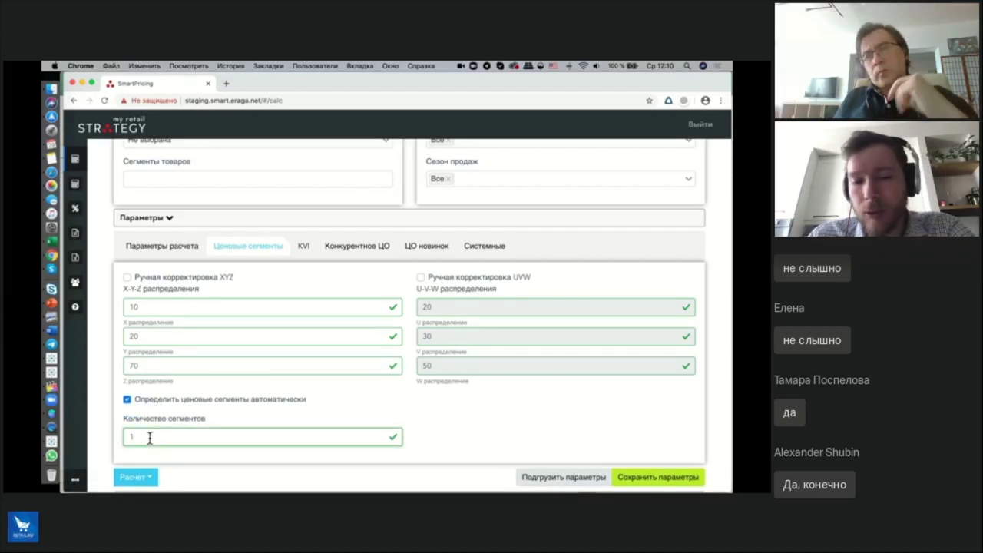
{"action": "type", "text": "0"}
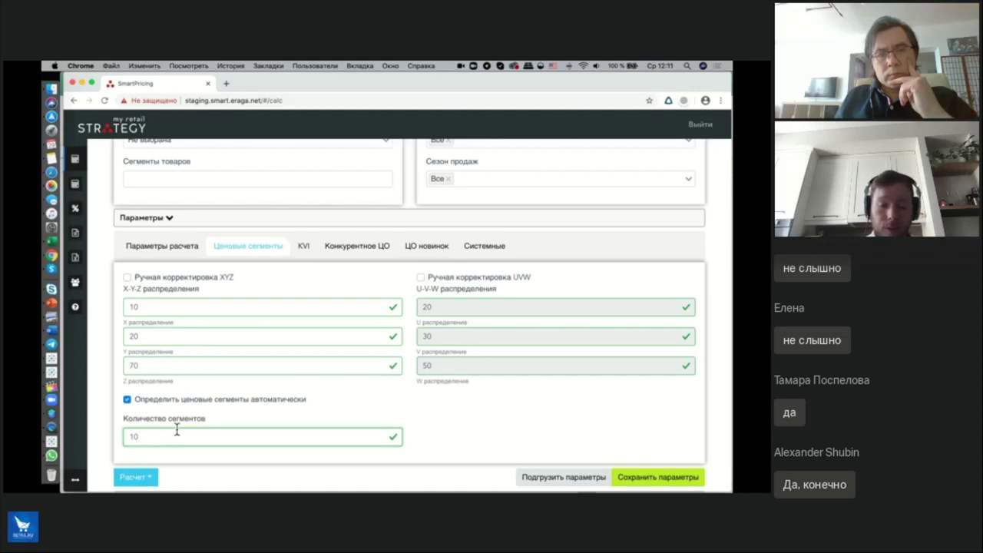
Step: In the KVI parameters, choose the strategy "Цена KVI равна Цене конкурента" and enable "Найти рекомендации KVI"
{"action": "left_click", "coordinate": [304, 248]}
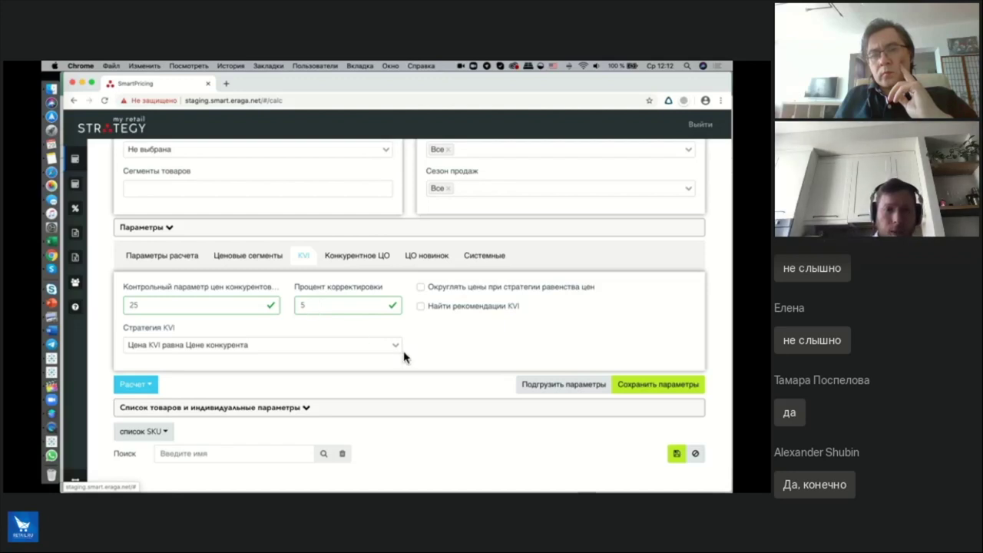
{"action": "left_click", "coordinate": [254, 346]}
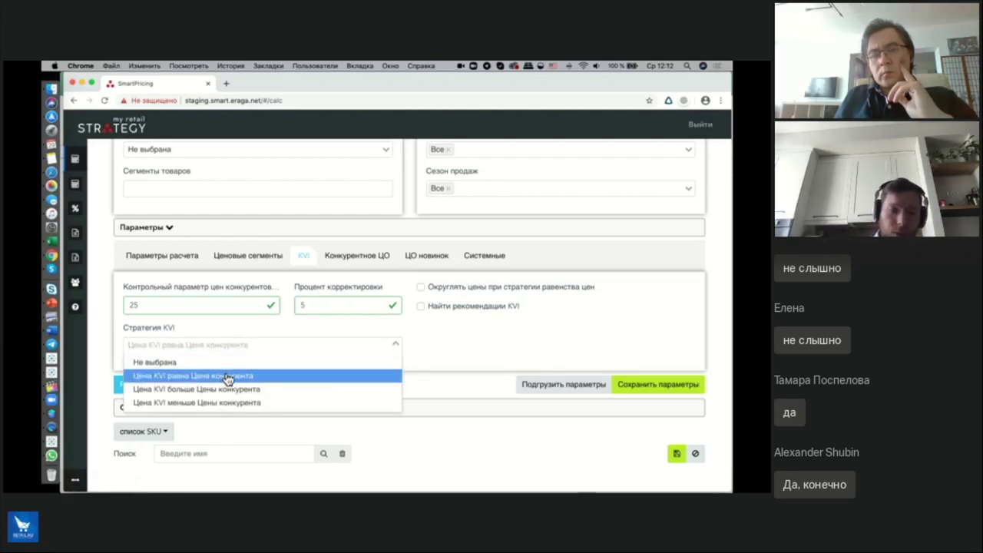
{"action": "left_click", "coordinate": [227, 376]}
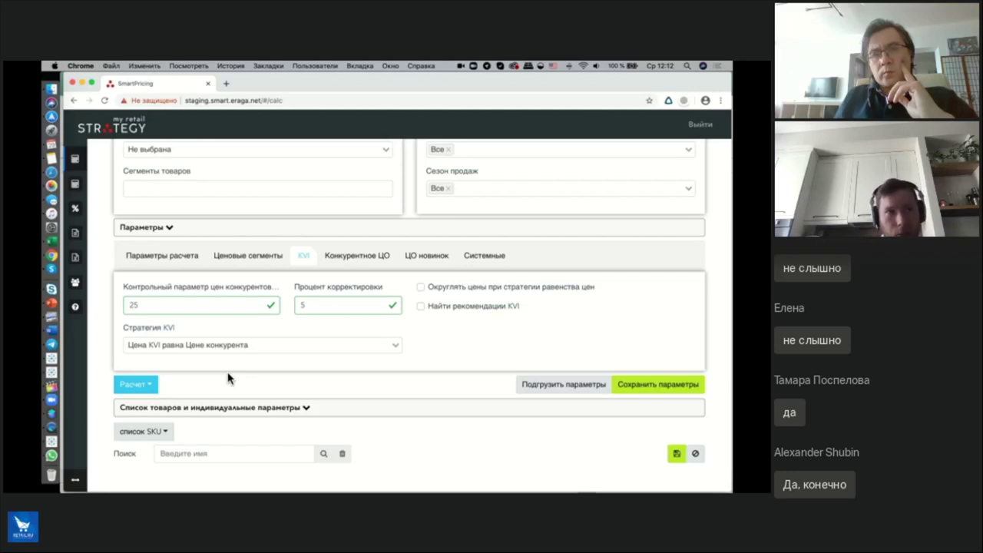
{"action": "left_click", "coordinate": [329, 305]}
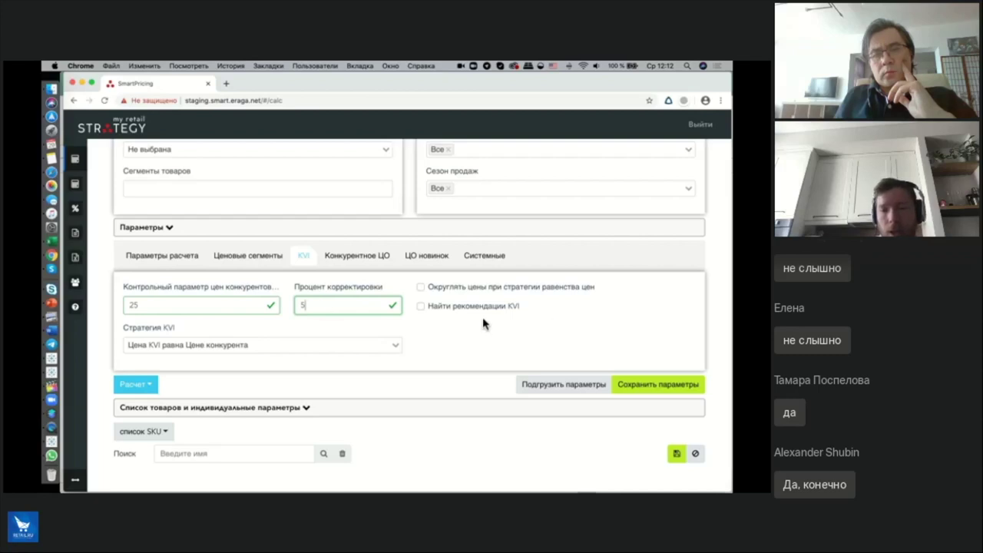
{"action": "left_click", "coordinate": [421, 307]}
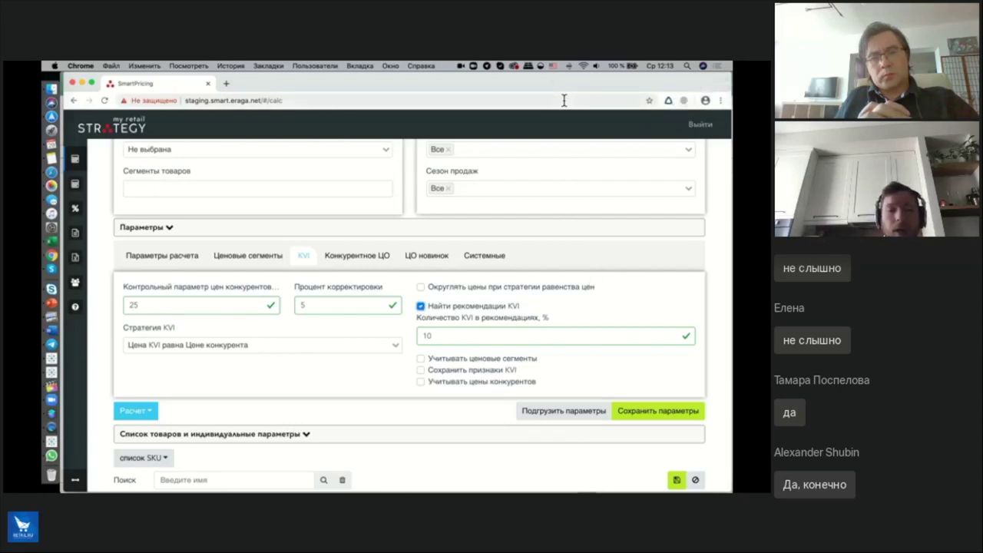
Step: Quit the Spark mail application running in the background
{"action": "right_click", "coordinate": [58, 121]}
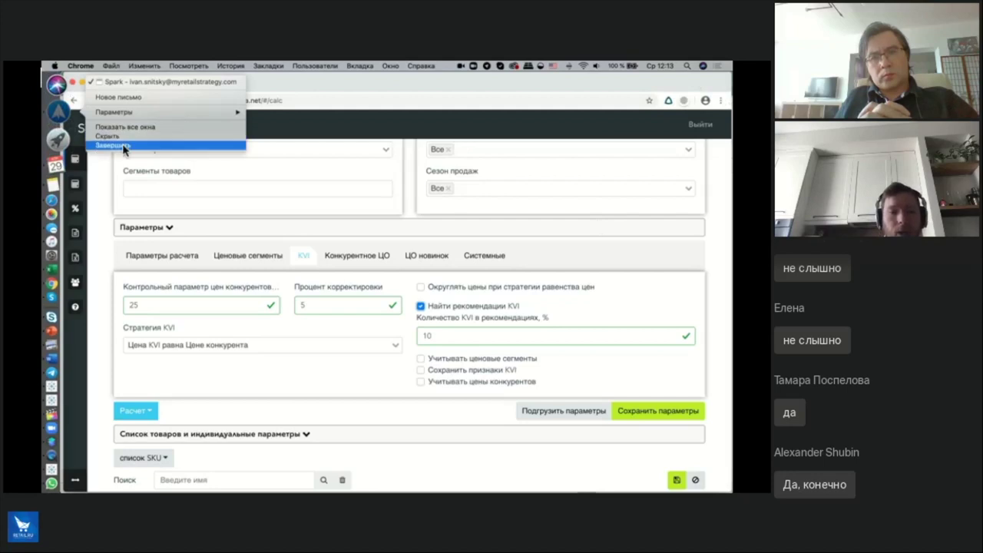
{"action": "left_click", "coordinate": [121, 146]}
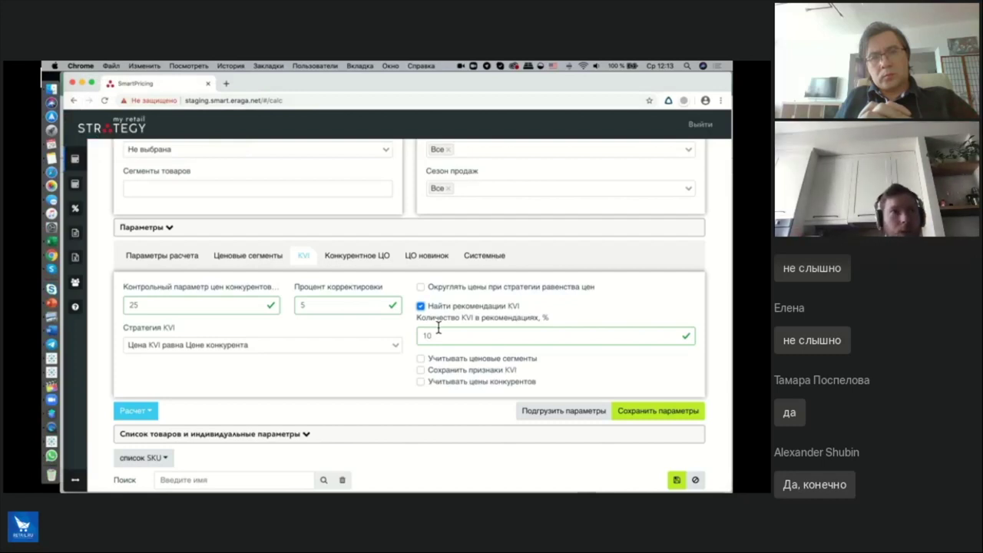
Step: Examine the competitor-based pricing parameters under "Конкурентное ЦО", including the correction percentage
{"action": "left_click", "coordinate": [375, 261]}
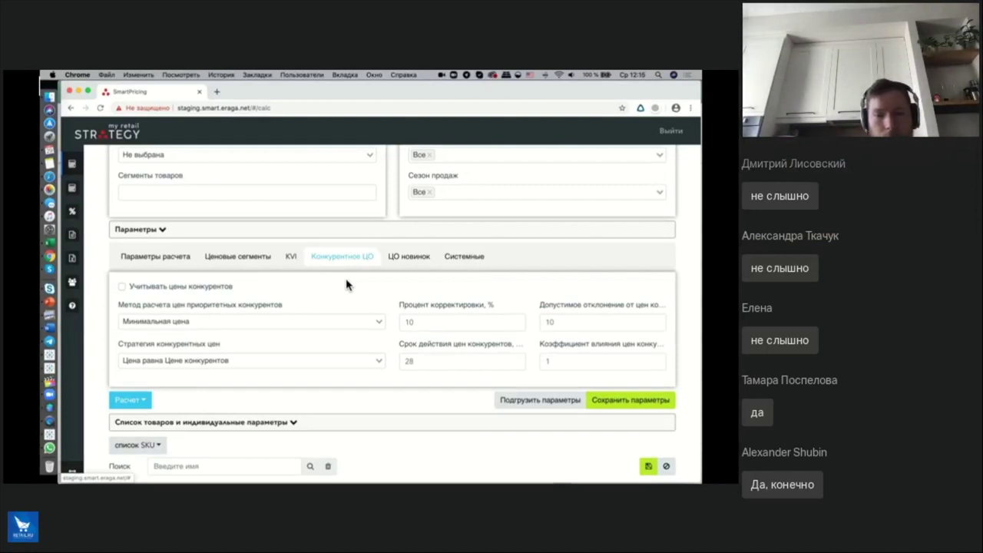
{"action": "left_click", "coordinate": [428, 321]}
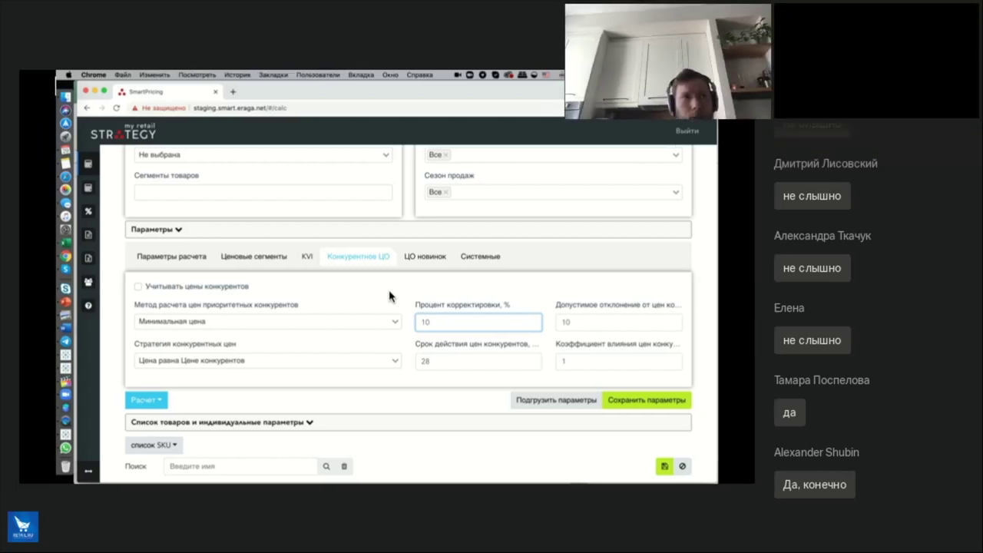
{"action": "scroll", "coordinate": [418, 273], "scroll_direction": "up", "scroll_amount": 1}
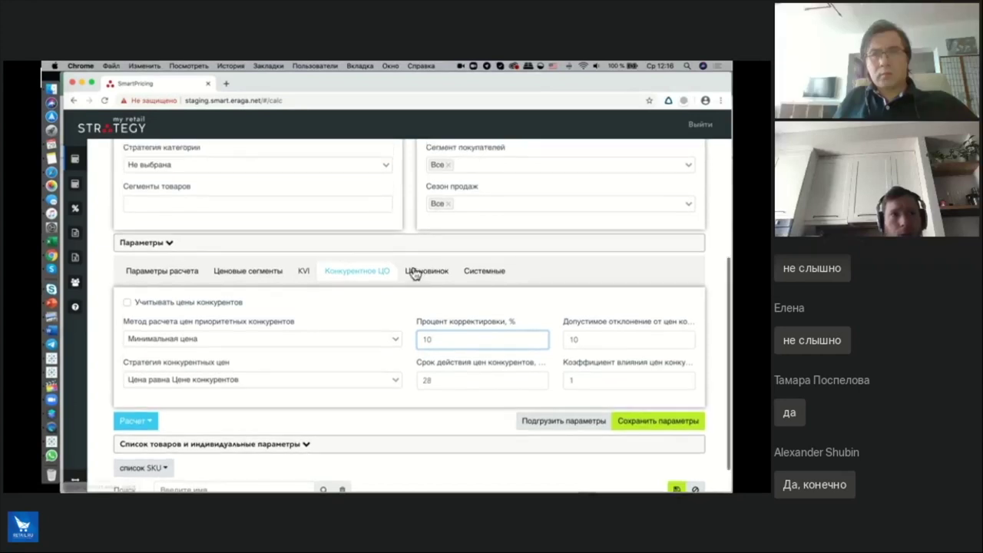
Step: Enable "Учитывать данные прошлого года" in the "Системные" calculation parameters
{"action": "left_click", "coordinate": [483, 273]}
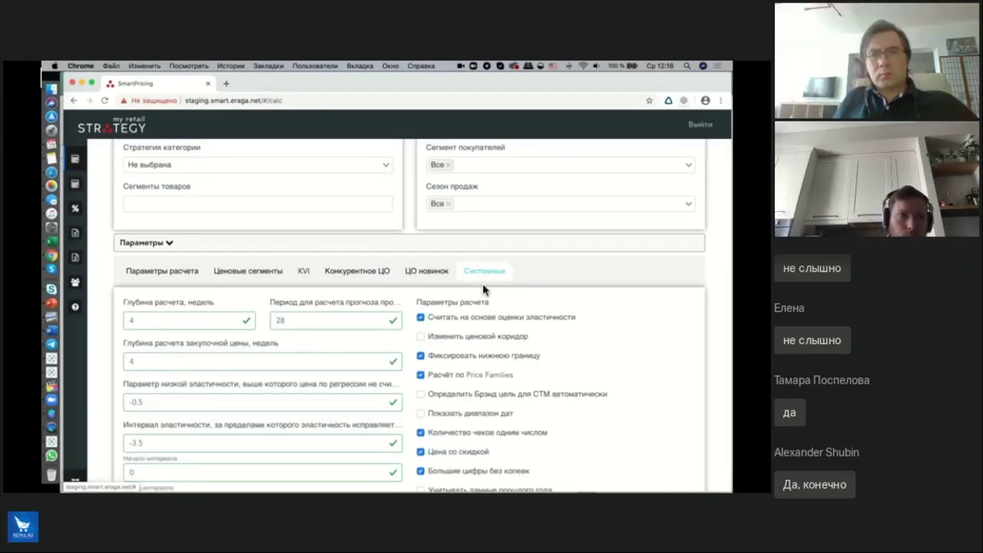
{"action": "scroll", "coordinate": [483, 286], "scroll_direction": "down", "scroll_amount": 3}
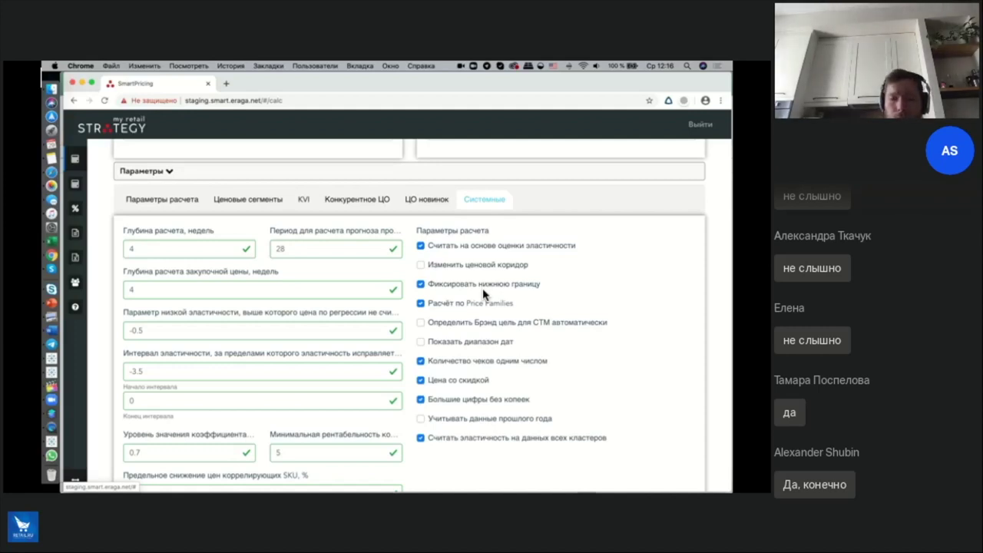
{"action": "left_click", "coordinate": [420, 419]}
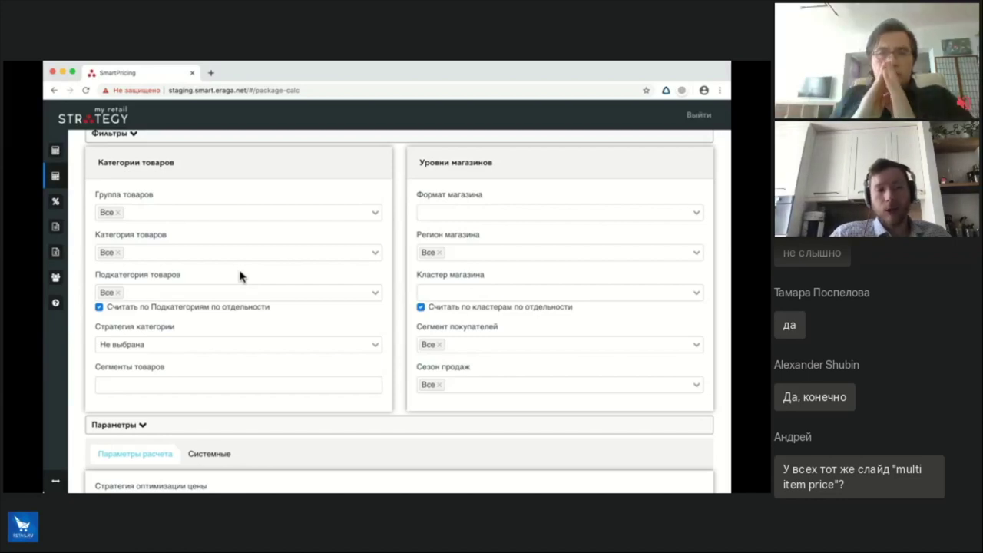
Step: Return to the regular price calculation ("Регулярные цены") and examine its product filters, store filters and calculation parameters
{"action": "scroll", "coordinate": [238, 276], "scroll_direction": "up", "scroll_amount": 2}
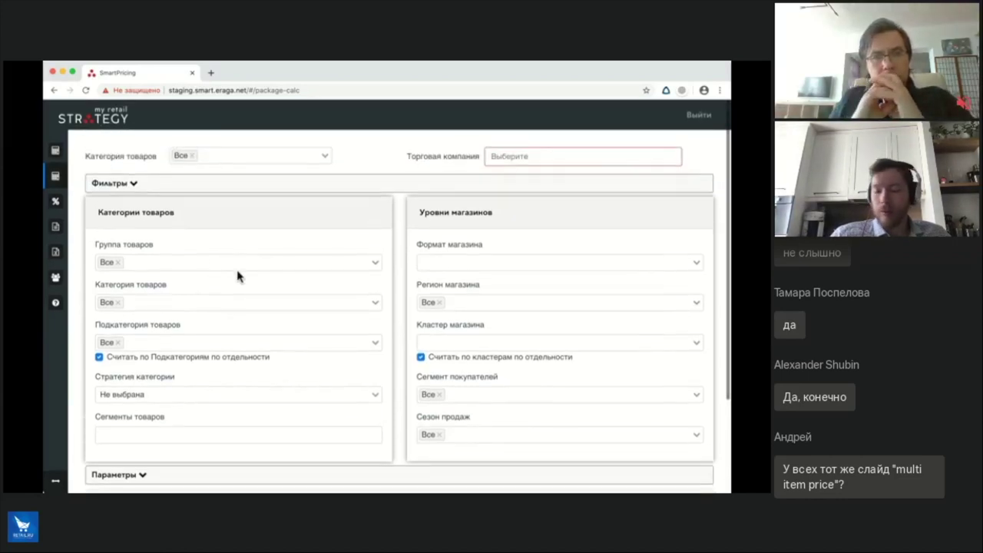
{"action": "left_click", "coordinate": [55, 154]}
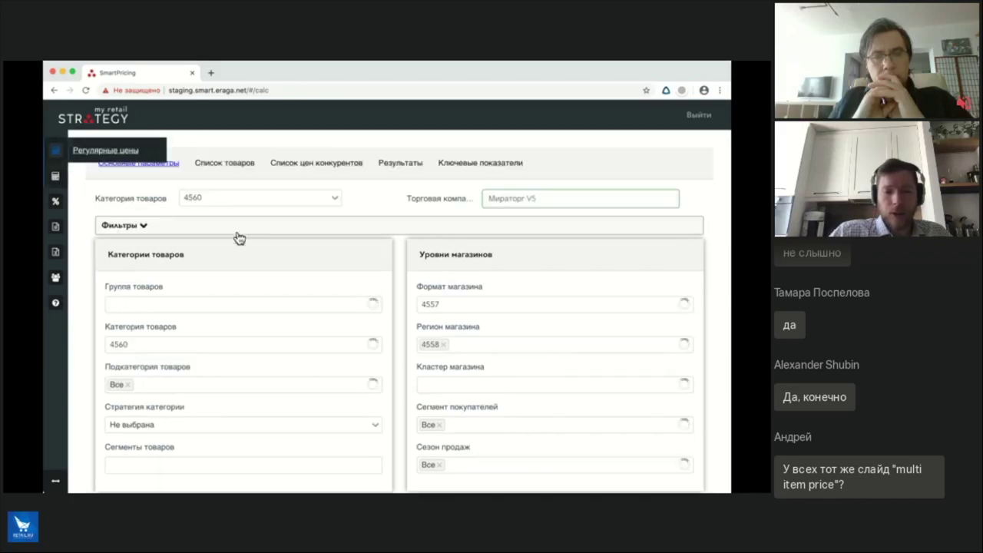
{"action": "scroll", "coordinate": [228, 337], "scroll_direction": "down", "scroll_amount": 1}
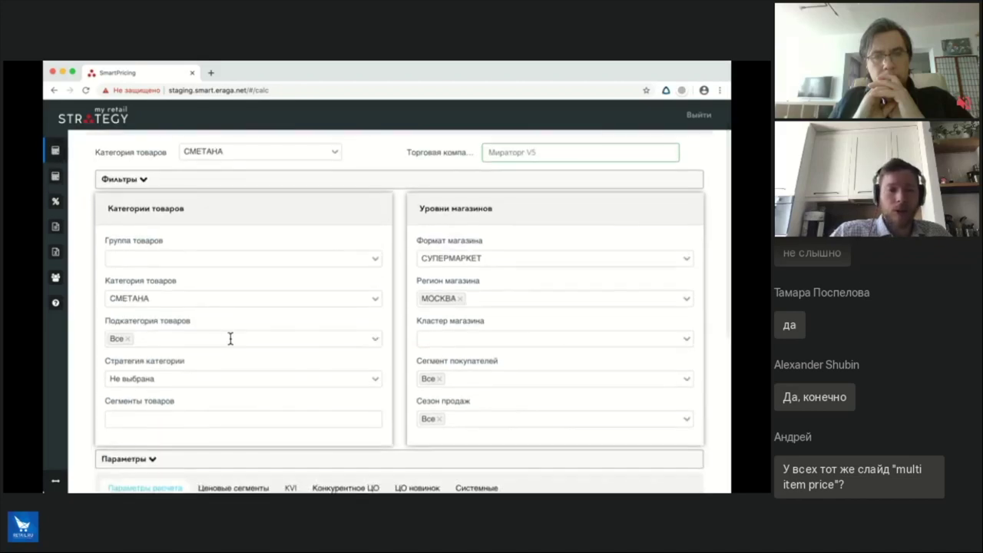
{"action": "scroll", "coordinate": [230, 338], "scroll_direction": "down", "scroll_amount": 3}
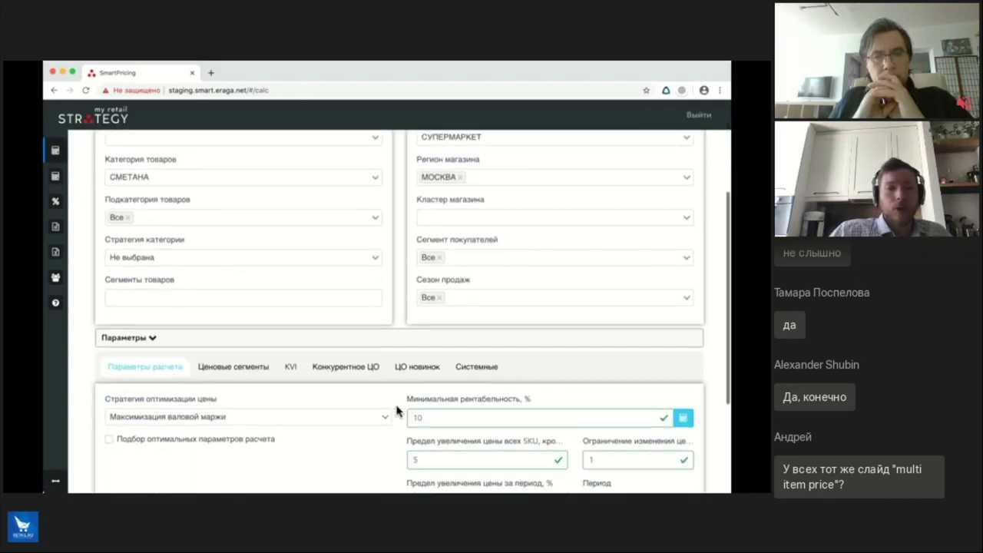
{"action": "left_click", "coordinate": [451, 441]}
{"action": "scroll", "coordinate": [445, 441], "scroll_direction": "down", "scroll_amount": 1}
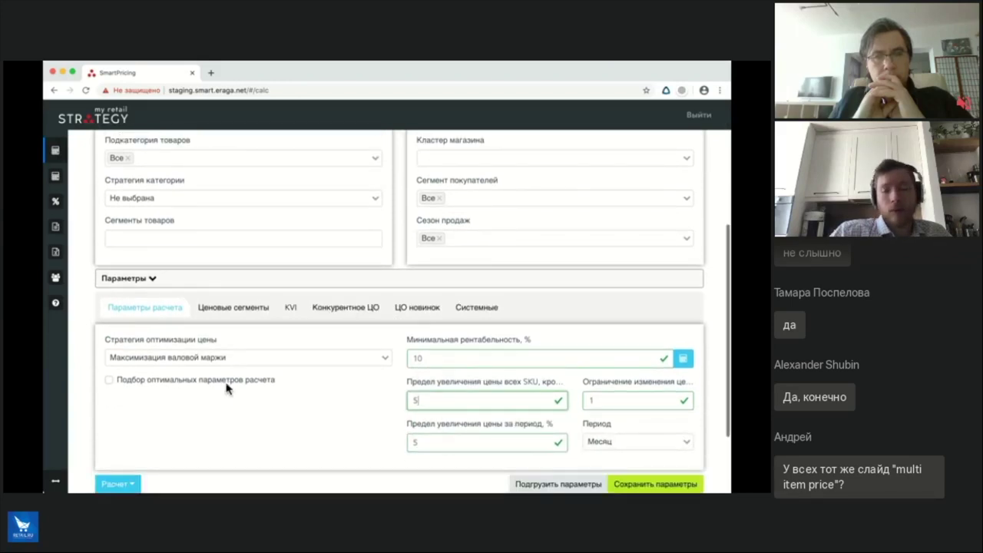
{"action": "scroll", "coordinate": [245, 395], "scroll_direction": "up", "scroll_amount": 4}
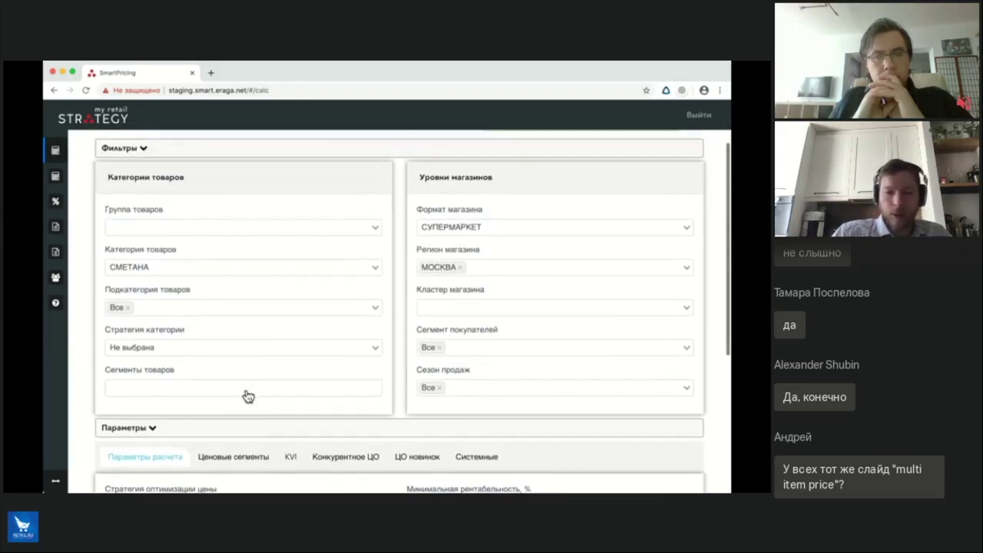
Step: Open the batch calculation ("Пакетный расчет") and set the trading company to "Мираторг V5"
{"action": "left_click", "coordinate": [59, 179]}
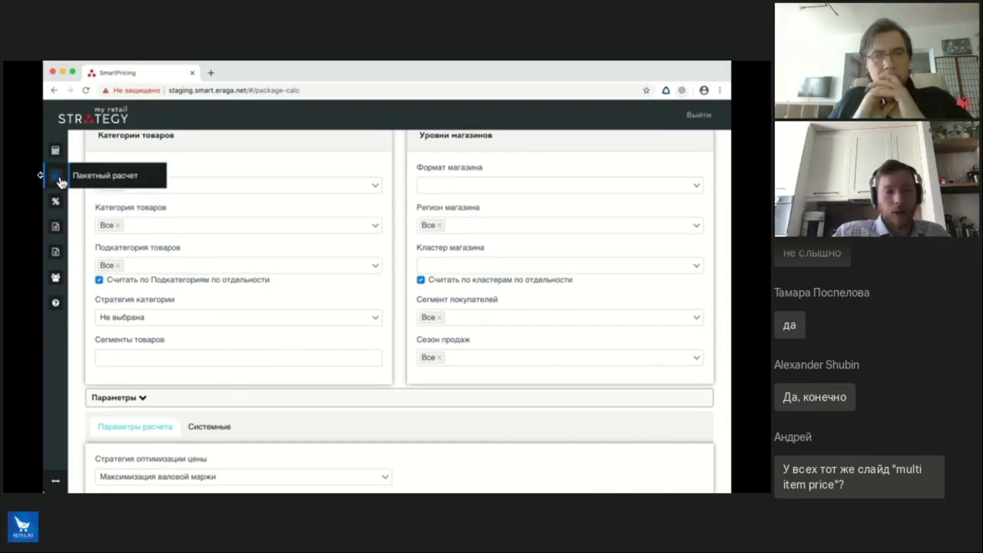
{"action": "left_click", "coordinate": [141, 223]}
{"action": "left_click", "coordinate": [148, 223]}
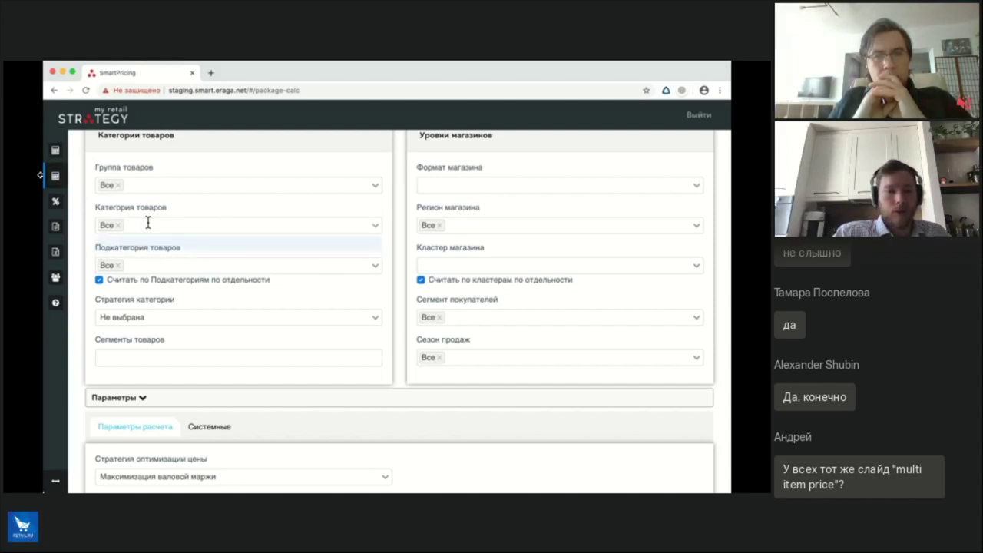
{"action": "scroll", "coordinate": [148, 223], "scroll_direction": "up", "scroll_amount": 2}
{"action": "left_click", "coordinate": [626, 159]}
{"action": "scroll", "coordinate": [532, 252], "scroll_direction": "down", "scroll_amount": 2}
{"action": "left_click", "coordinate": [536, 213]}
Step: Select the product categories МОЛОКО ПАСТЕРИЗОВАННОЕ and ПЕЧЕНЬЕ for the batch calculation
{"action": "left_click", "coordinate": [374, 307]}
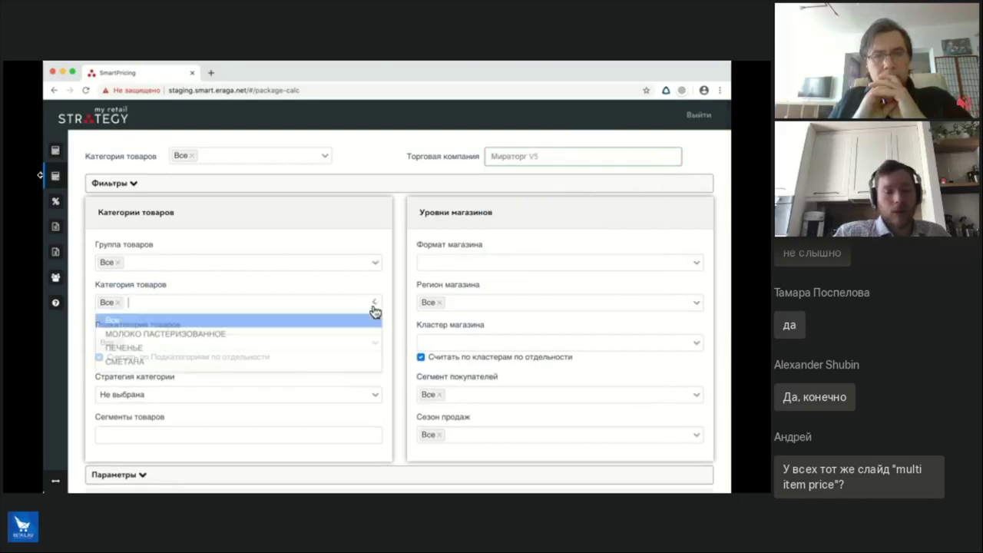
{"action": "left_click", "coordinate": [279, 335]}
{"action": "left_click", "coordinate": [304, 350]}
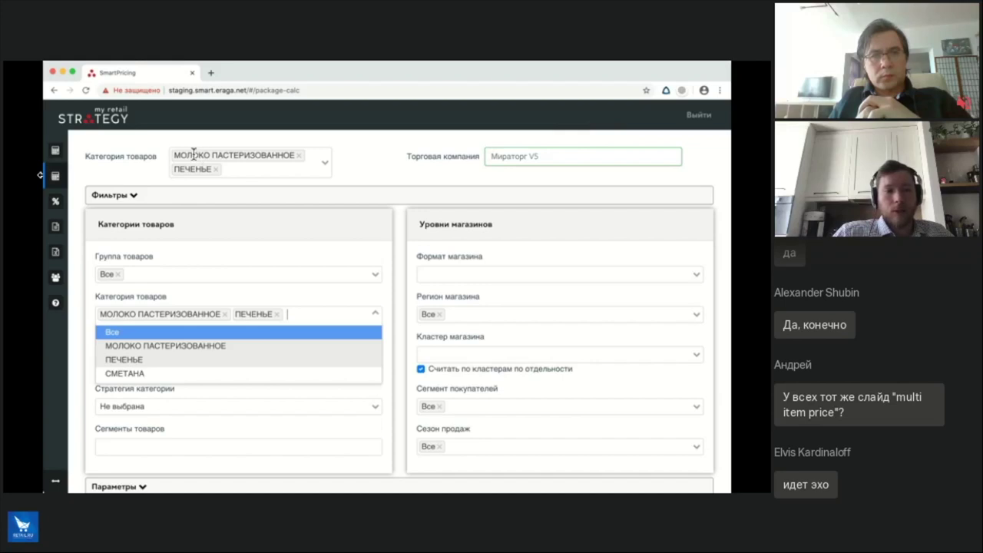
Step: Search for promo recommendations for the ШОКОЛАД category and select the SKU "Шоколад Бабаевский 100г."
{"action": "left_click", "coordinate": [55, 201]}
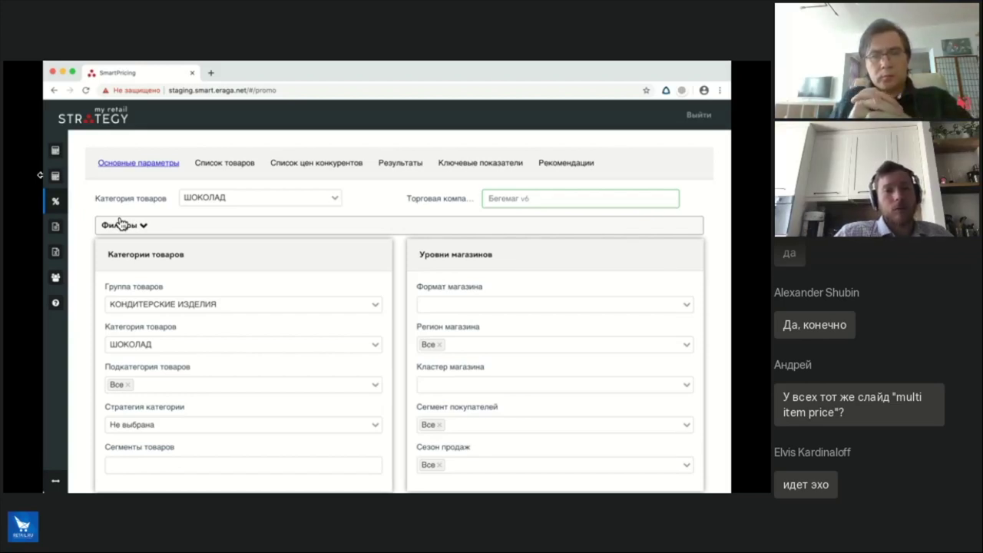
{"action": "left_click", "coordinate": [563, 168]}
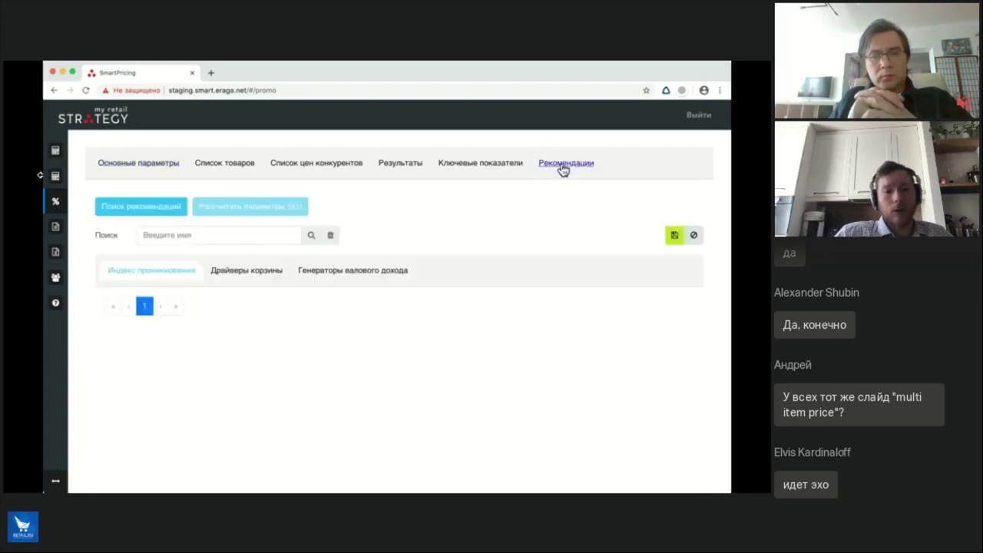
{"action": "left_click", "coordinate": [153, 212]}
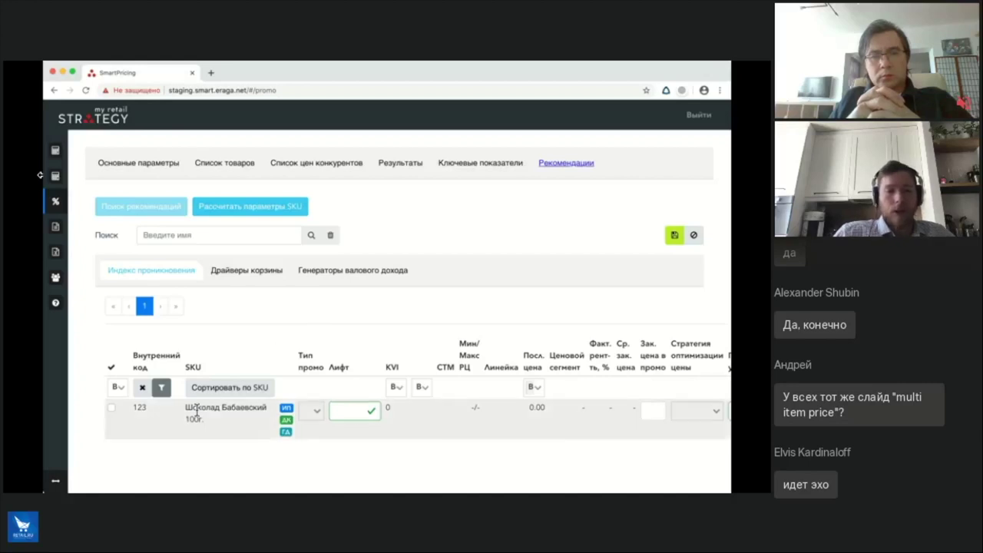
{"action": "left_click", "coordinate": [111, 408]}
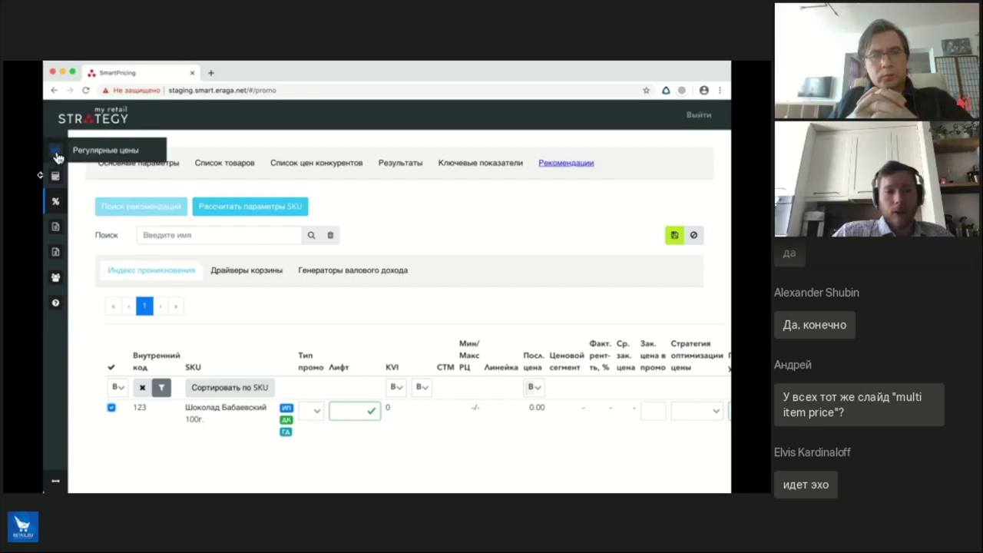
Step: Open the "Ключевые показатели" dashboard for regular prices, limit the year filter to 2019 and examine the revenue, sales and margin charts
{"action": "left_click", "coordinate": [58, 158]}
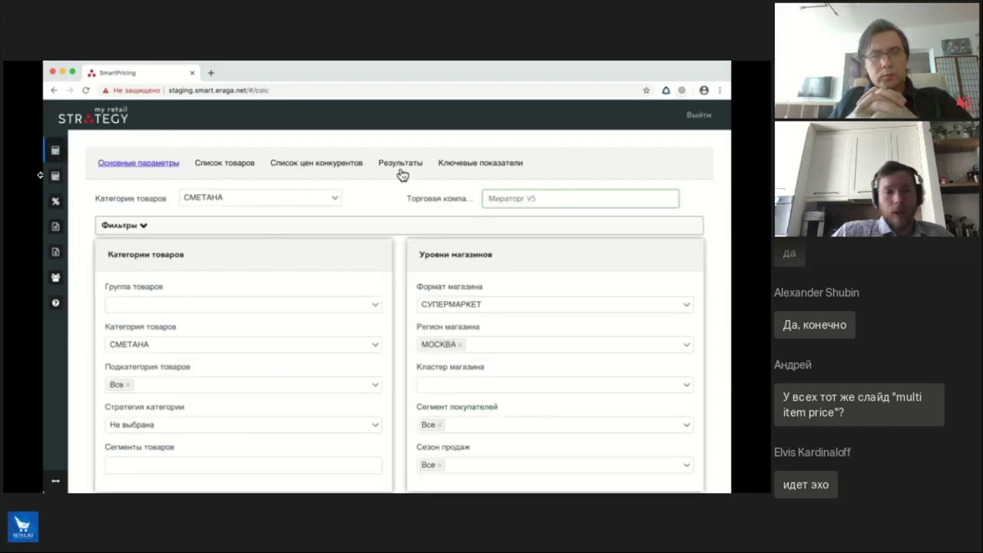
{"action": "left_click", "coordinate": [470, 167]}
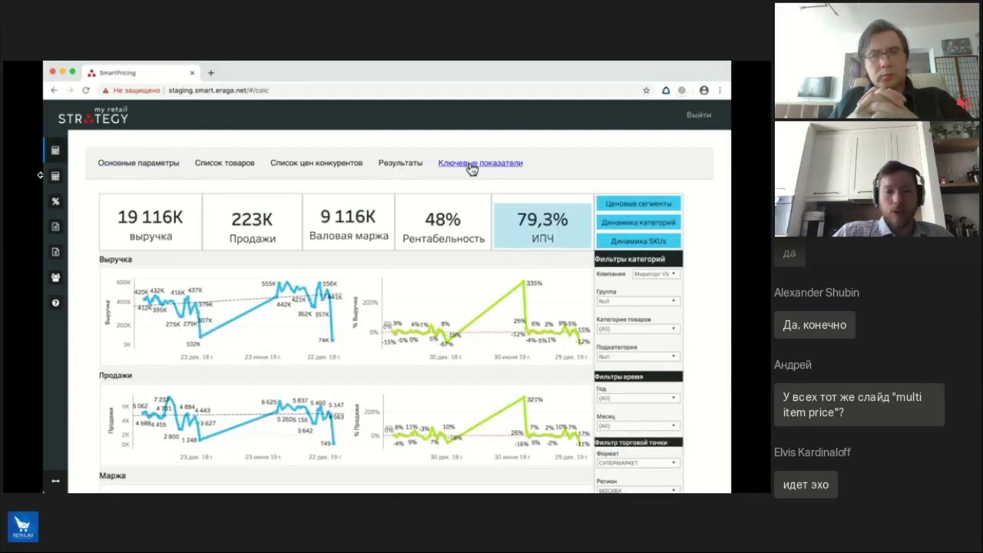
{"action": "scroll", "coordinate": [662, 323], "scroll_direction": "down", "scroll_amount": 2}
{"action": "left_click", "coordinate": [667, 320]}
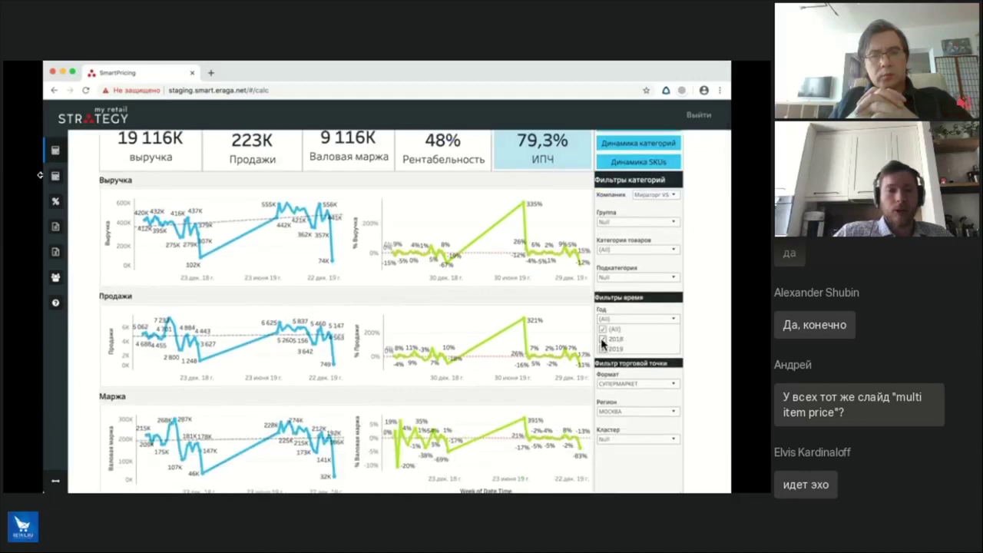
{"action": "left_click", "coordinate": [642, 340]}
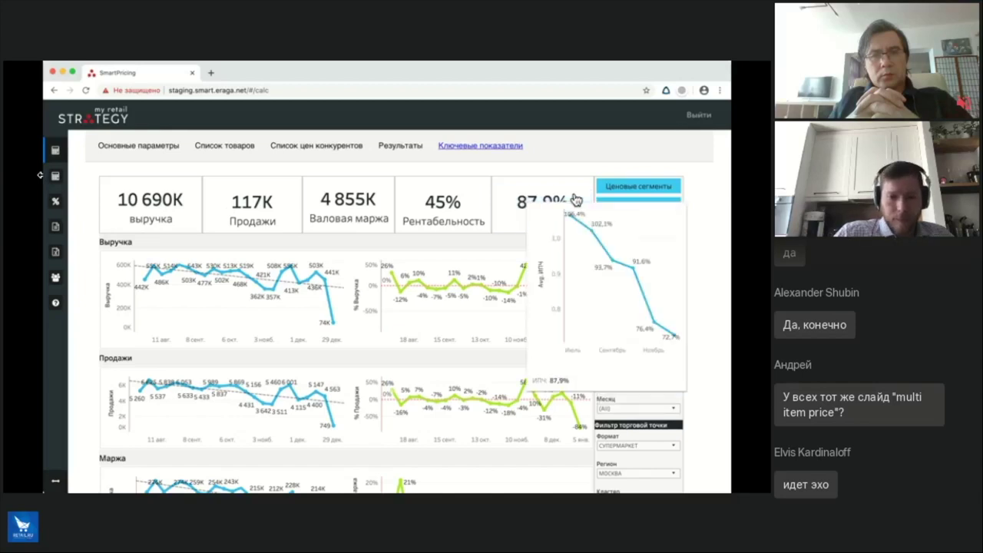
{"action": "mouse_move", "coordinate": [411, 290]}
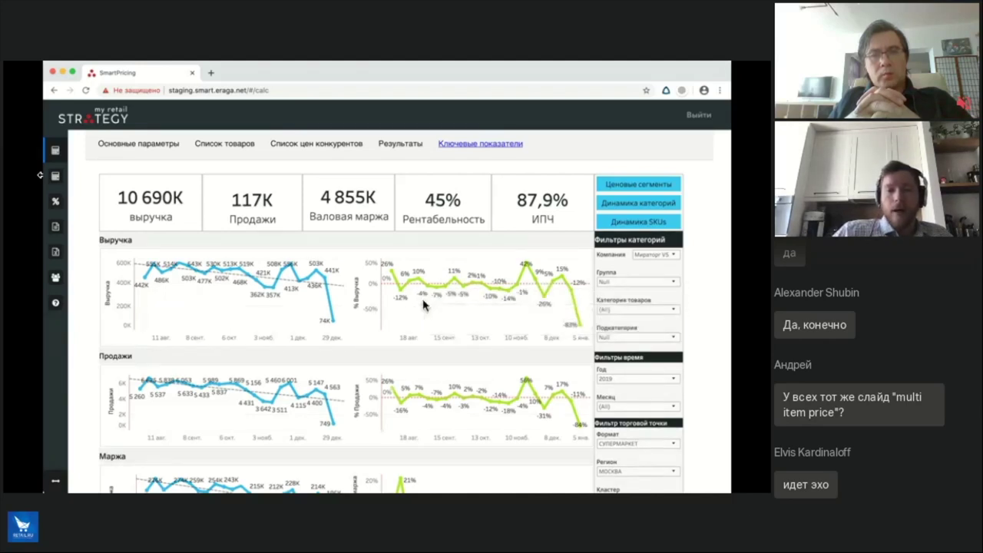
{"action": "scroll", "coordinate": [408, 308], "scroll_direction": "down", "scroll_amount": 3}
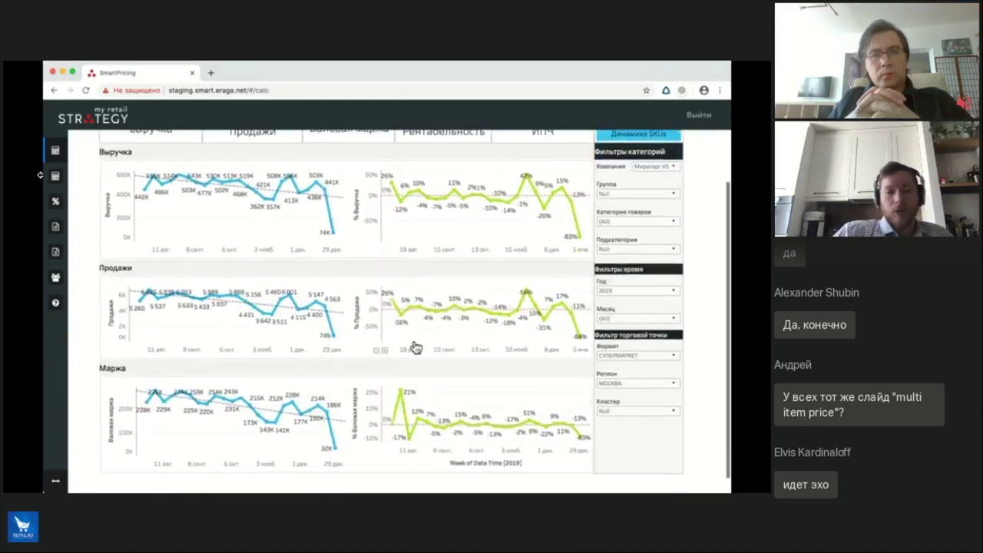
Step: Open the price segments view ("Ценовые сегменты") and limit its product category filter to МОЛОКО ПАСТЕРИЗОВАННОЕ
{"action": "scroll", "coordinate": [231, 411], "scroll_direction": "up", "scroll_amount": 4}
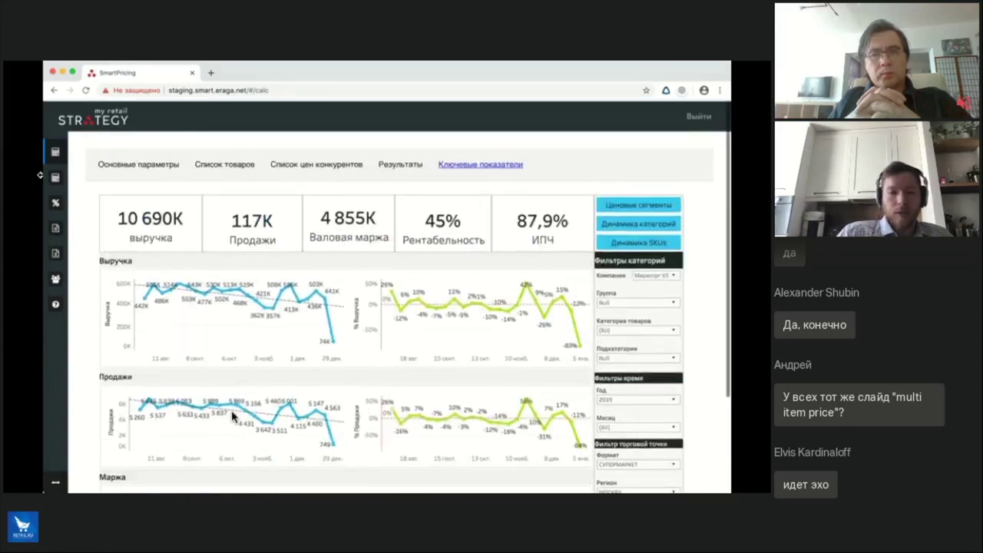
{"action": "mouse_move", "coordinate": [523, 233]}
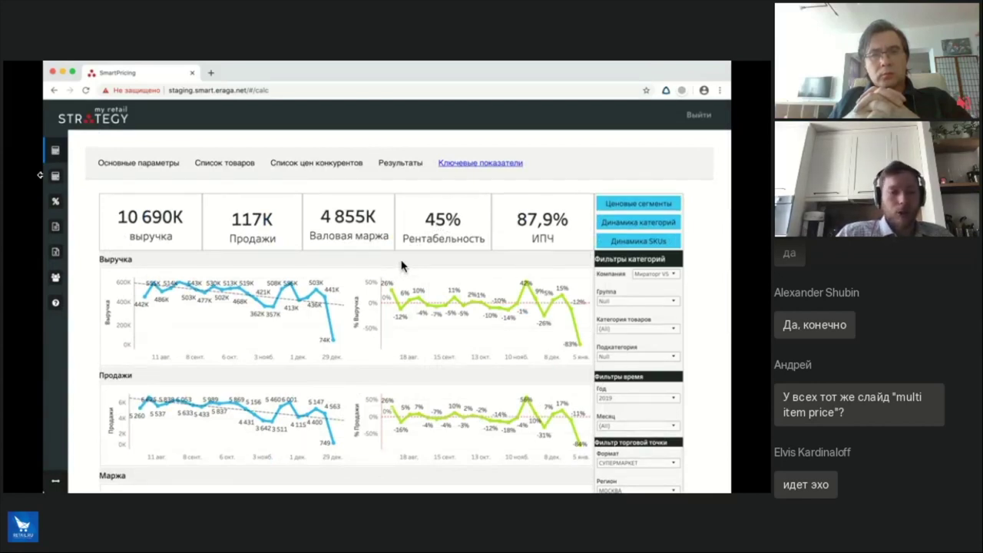
{"action": "scroll", "coordinate": [401, 265], "scroll_direction": "down", "scroll_amount": 1}
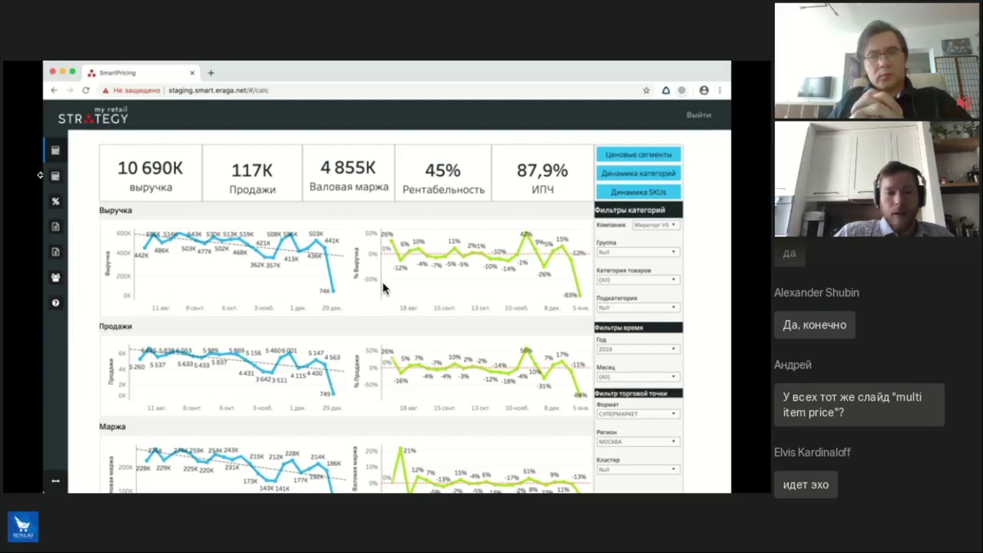
{"action": "left_click", "coordinate": [641, 156]}
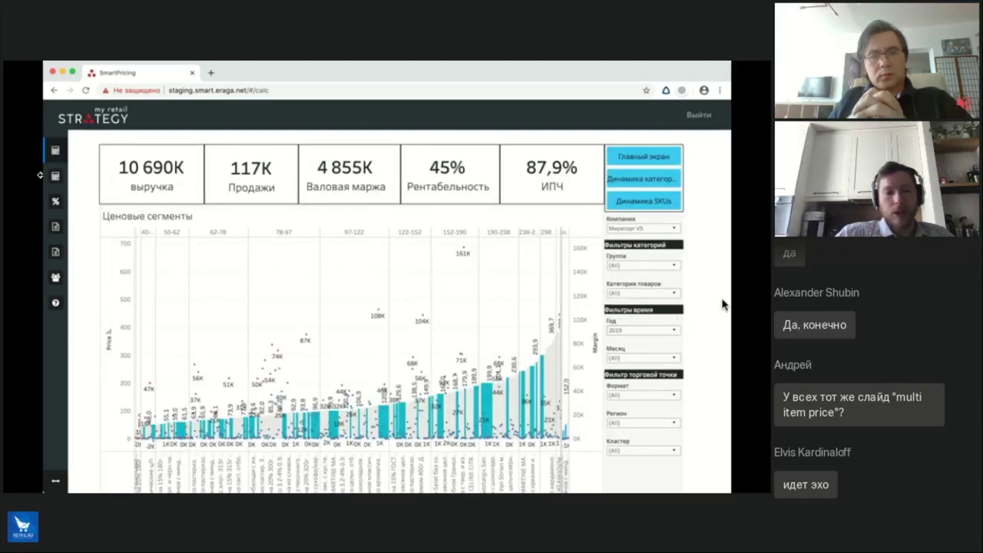
{"action": "left_click", "coordinate": [674, 292]}
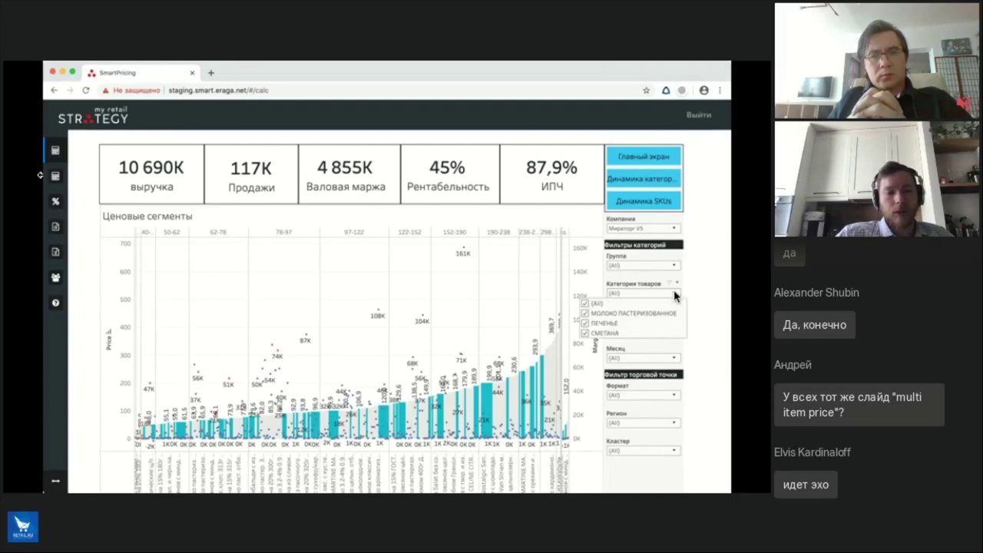
{"action": "left_click", "coordinate": [587, 323]}
{"action": "left_click", "coordinate": [587, 334]}
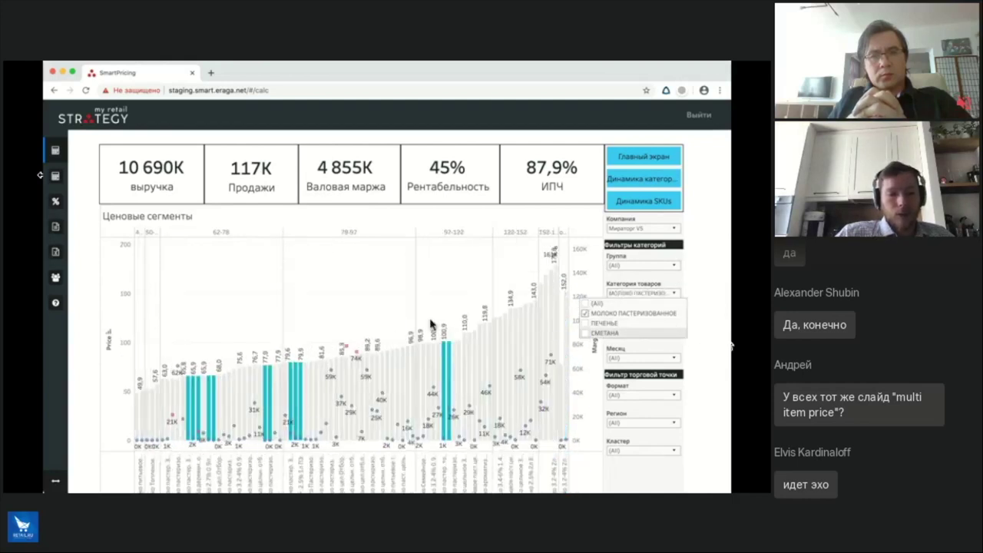
{"action": "left_click", "coordinate": [370, 286]}
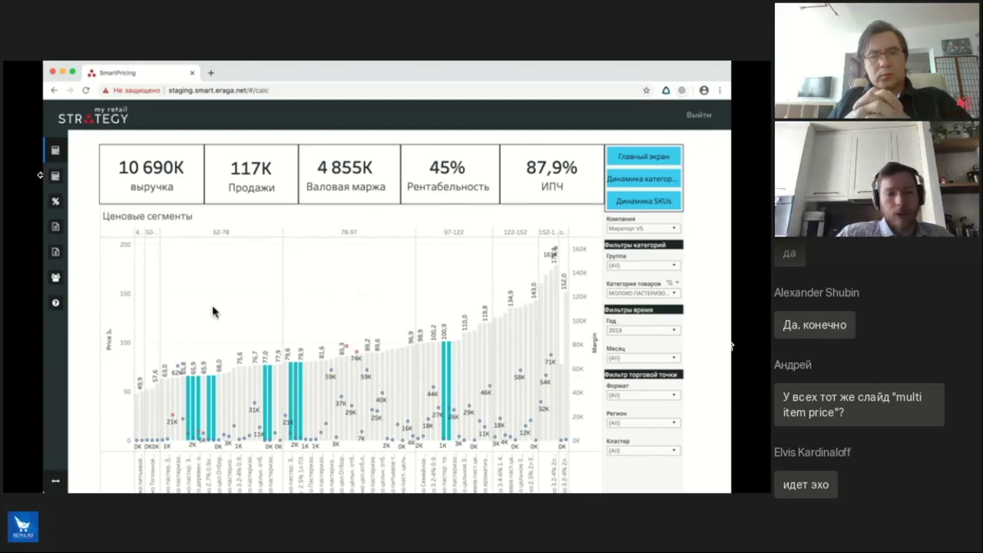
Step: Examine the SKU name, average price and purchase price of the products in the 62-78 price segment
{"action": "mouse_move", "coordinate": [175, 388]}
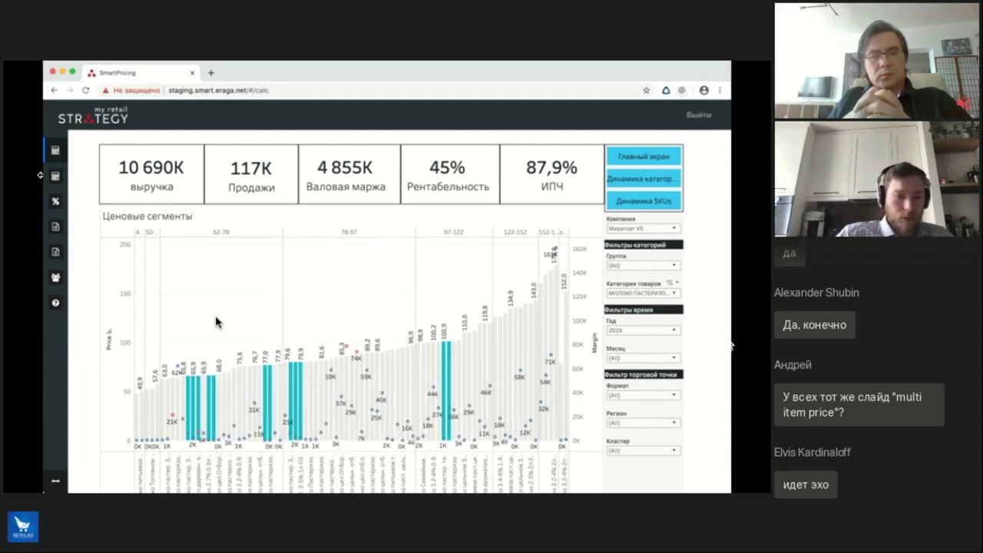
{"action": "mouse_move", "coordinate": [178, 422]}
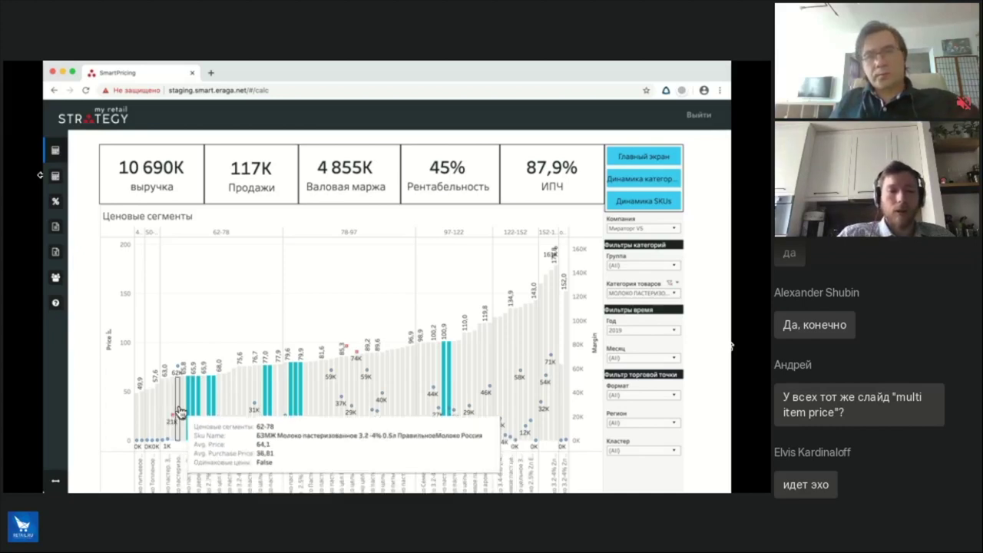
{"action": "mouse_move", "coordinate": [177, 371]}
{"action": "left_click", "coordinate": [178, 382]}
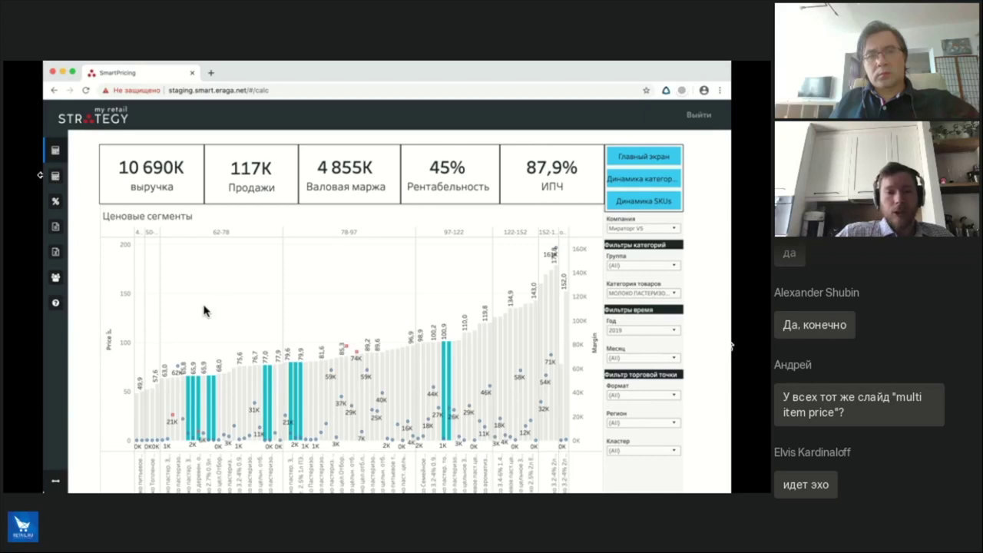
Step: Open the category dynamics view and examine the monthly margin comparison, including СМЕТАНА in December 2019
{"action": "left_click", "coordinate": [635, 181]}
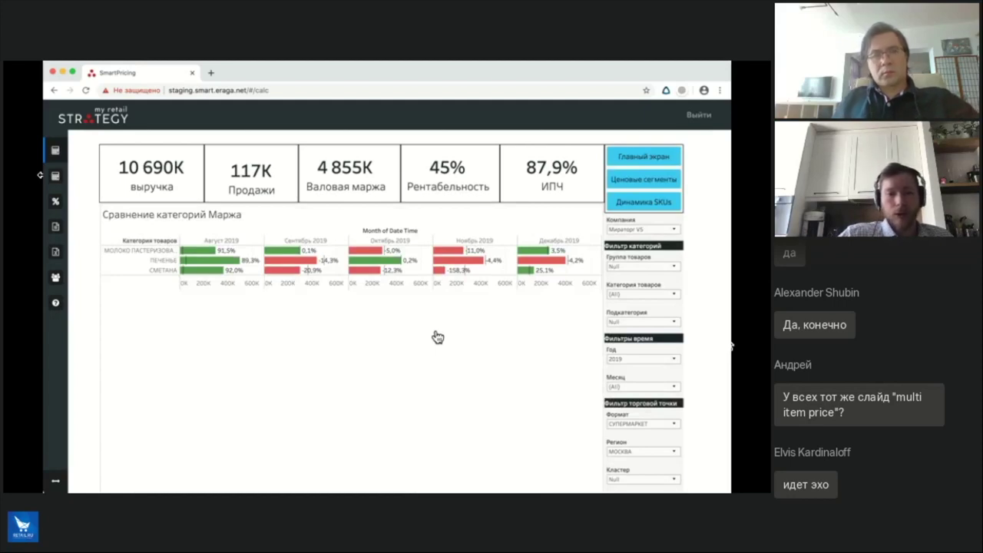
{"action": "mouse_move", "coordinate": [209, 280]}
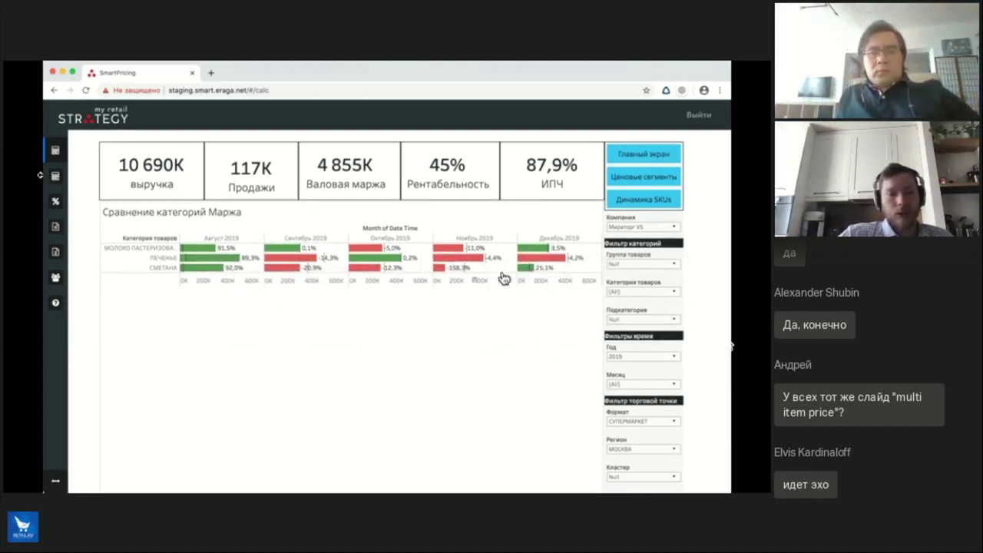
{"action": "mouse_move", "coordinate": [528, 276]}
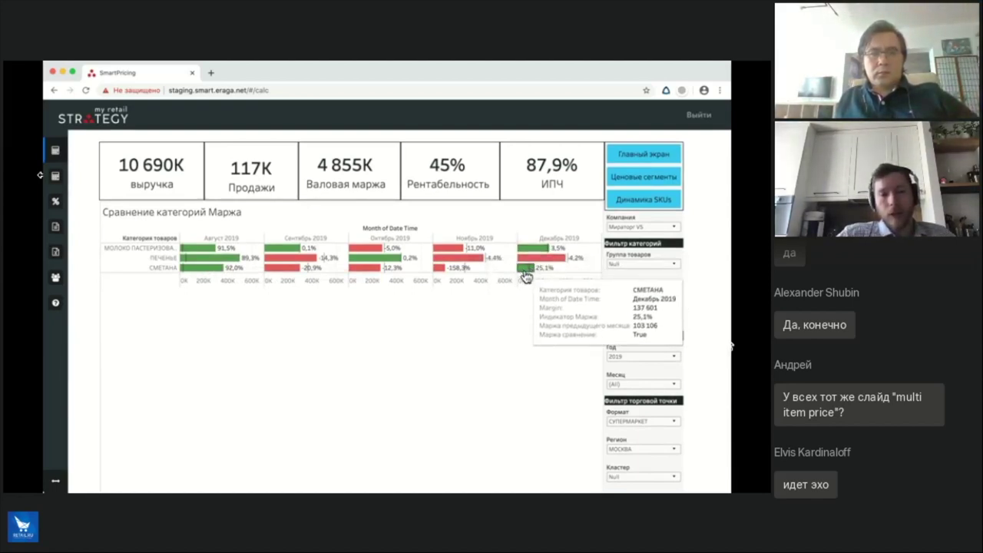
{"action": "mouse_move", "coordinate": [439, 274]}
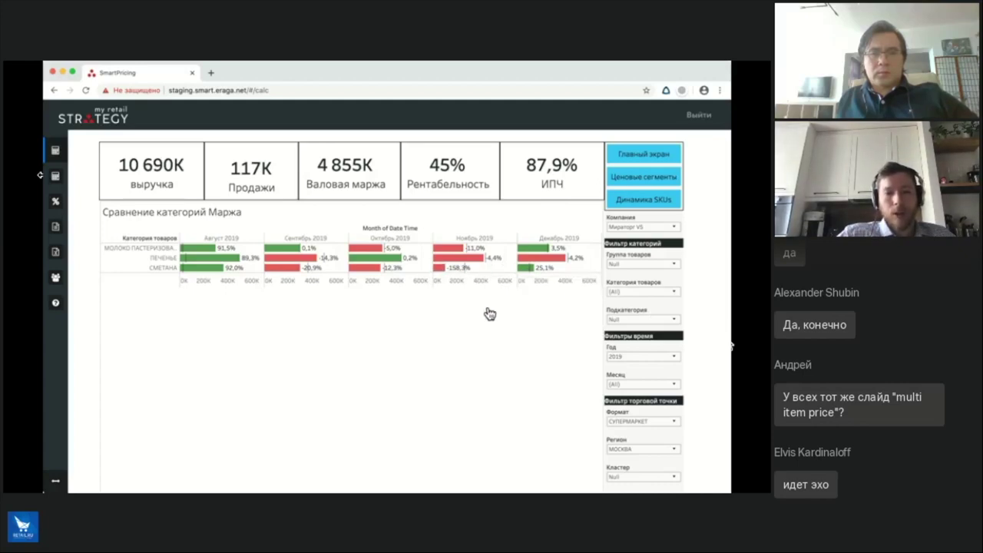
{"action": "mouse_move", "coordinate": [198, 251]}
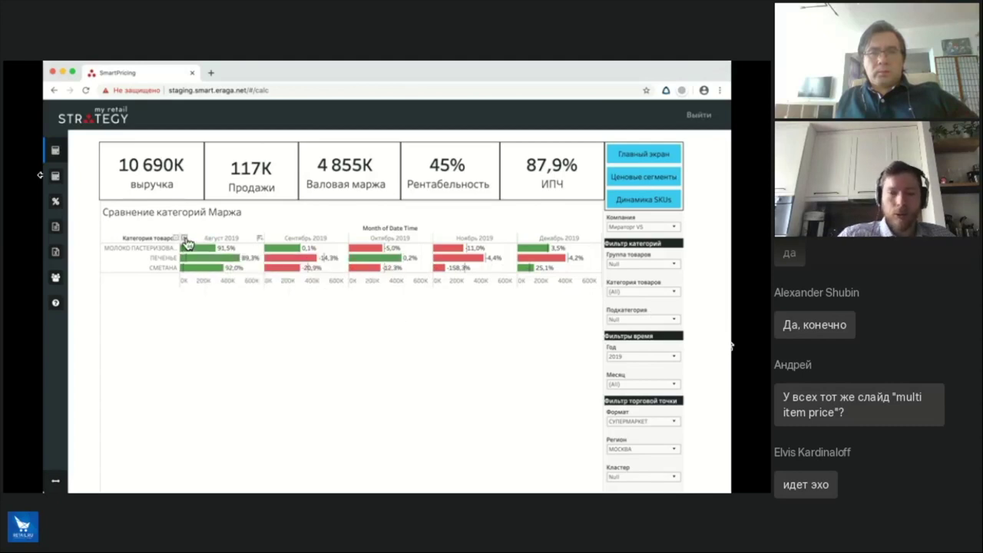
Step: Break the category margin comparison down by week and examine the December 2019 margins of ПЕЧЕНЬЕ and МОЛОКО ПАСТЕРИЗОВАННОЕ
{"action": "left_click", "coordinate": [184, 241]}
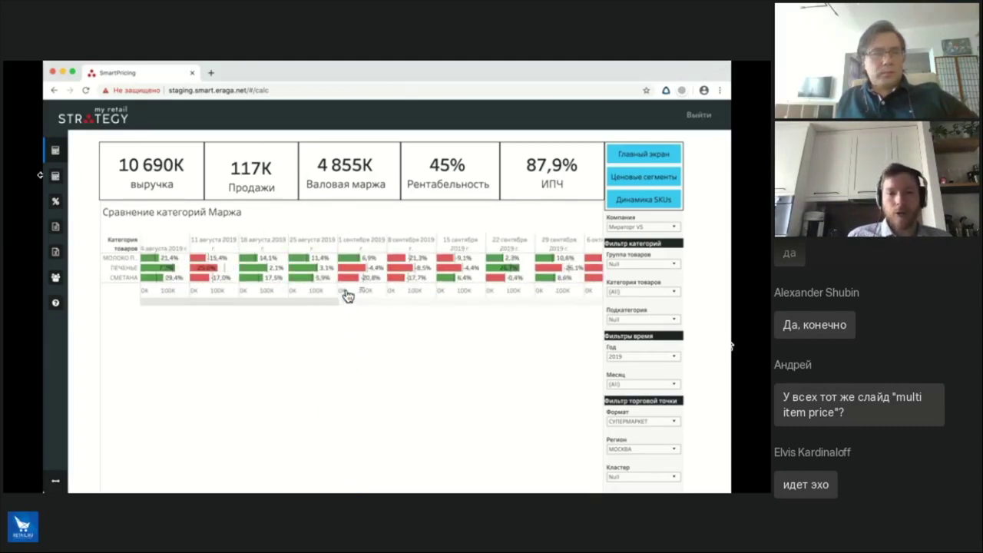
{"action": "left_click_drag", "start_coordinate": [320, 306], "coordinate": [589, 307]}
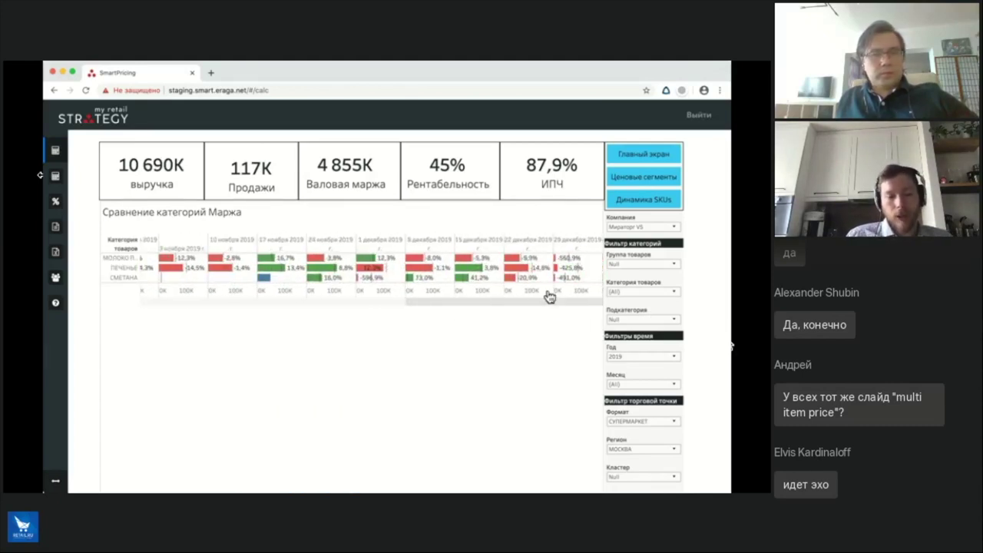
{"action": "mouse_move", "coordinate": [471, 274]}
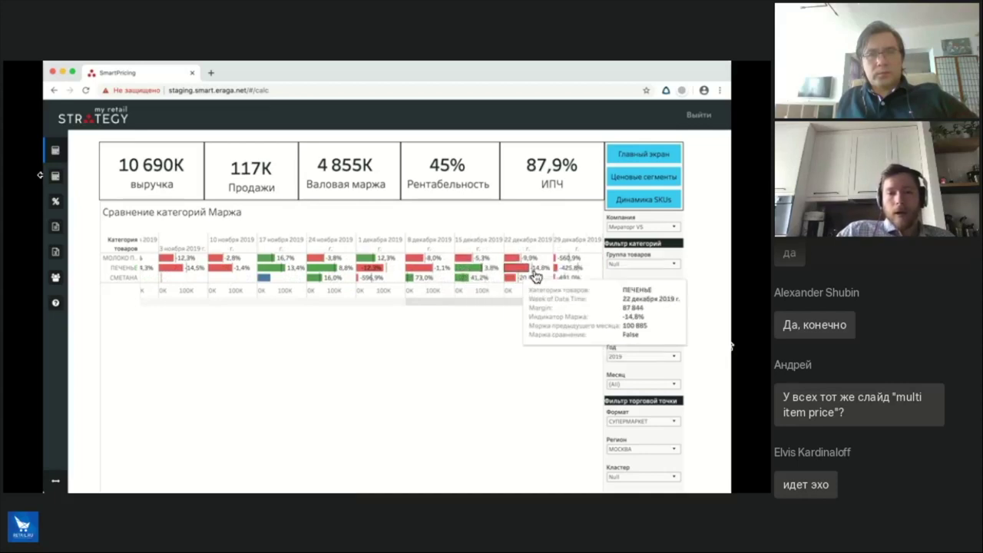
{"action": "mouse_move", "coordinate": [559, 277]}
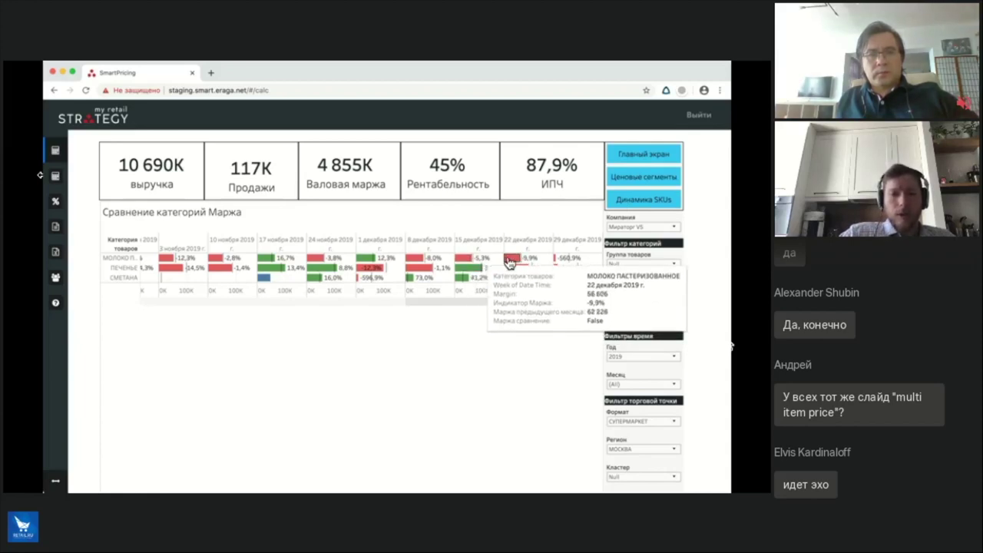
{"action": "mouse_move", "coordinate": [536, 250]}
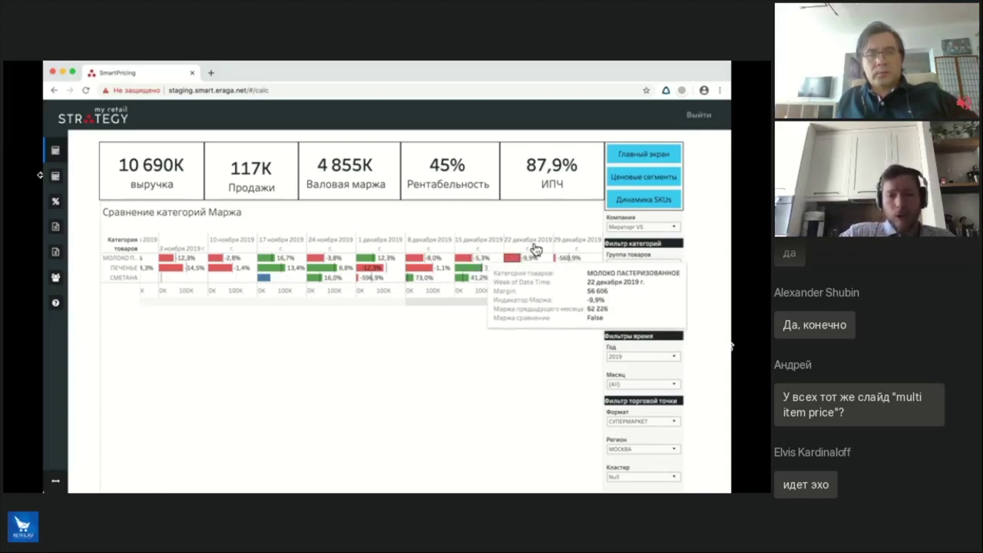
Step: Open the SKU dynamics view ("Динамика SKUs") and limit its product category filter to МОЛОКО ПАСТЕРИЗОВАННОЕ
{"action": "left_click", "coordinate": [648, 201]}
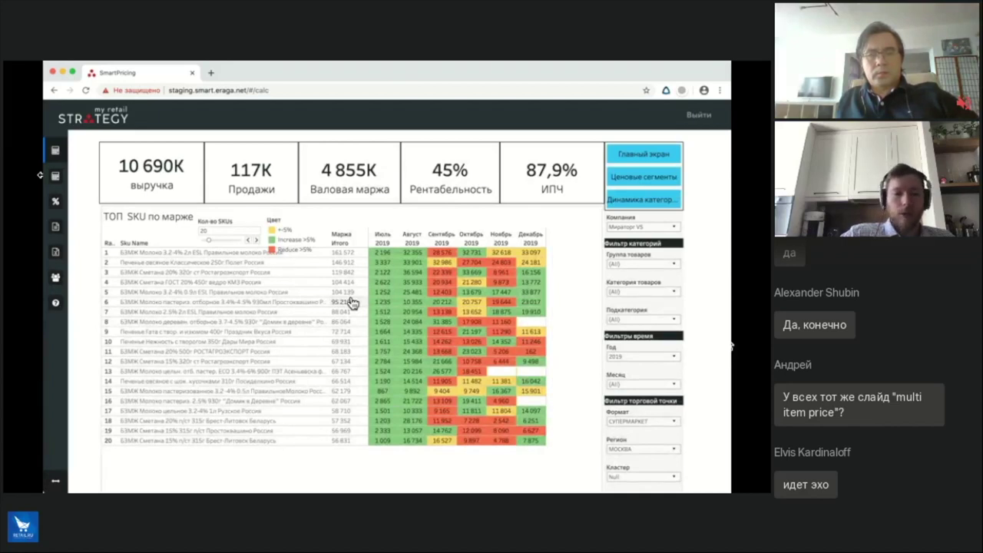
{"action": "left_click", "coordinate": [651, 292]}
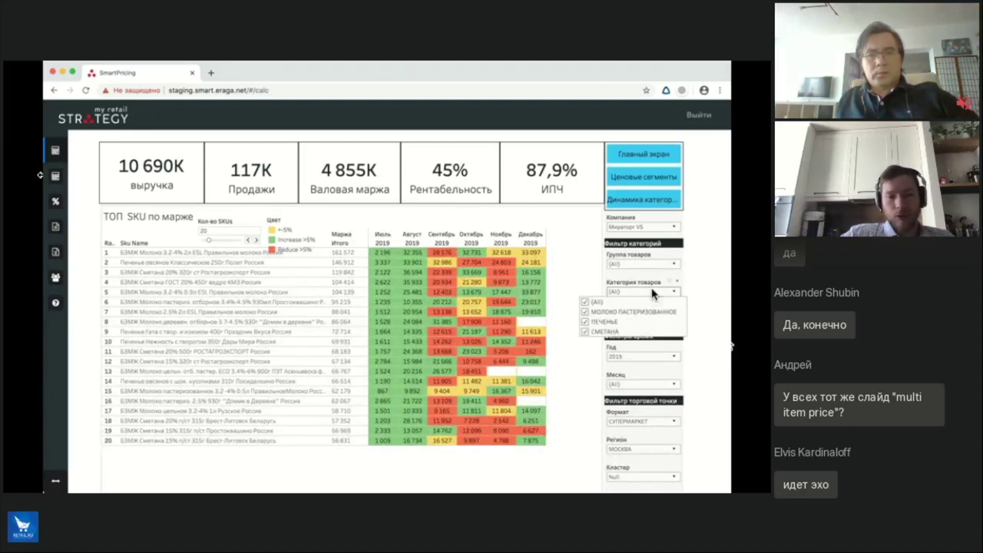
{"action": "left_click", "coordinate": [583, 361]}
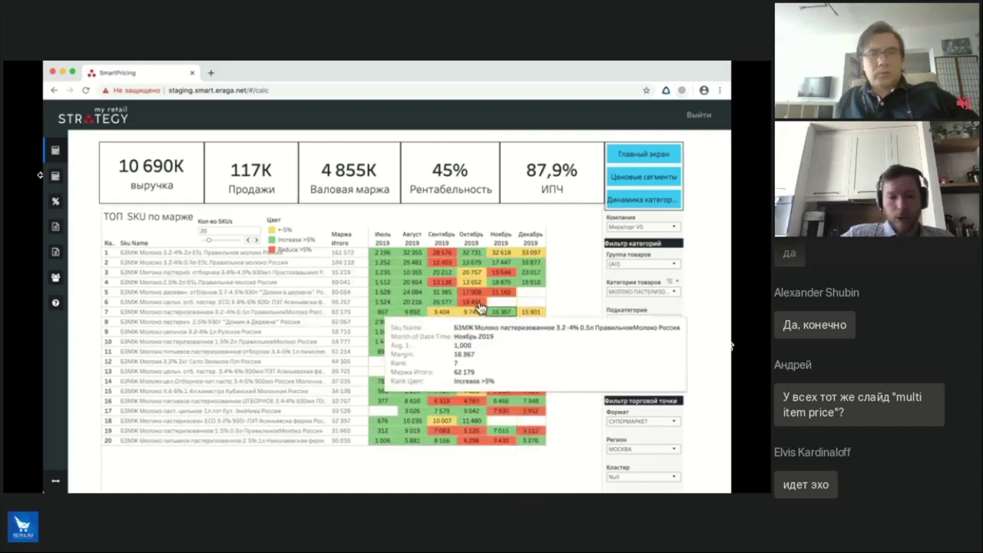
Step: Break the top SKU margin table down by week and examine the SKU margins for the December 2019 weeks
{"action": "scroll", "coordinate": [401, 276], "scroll_direction": "up", "scroll_amount": 1}
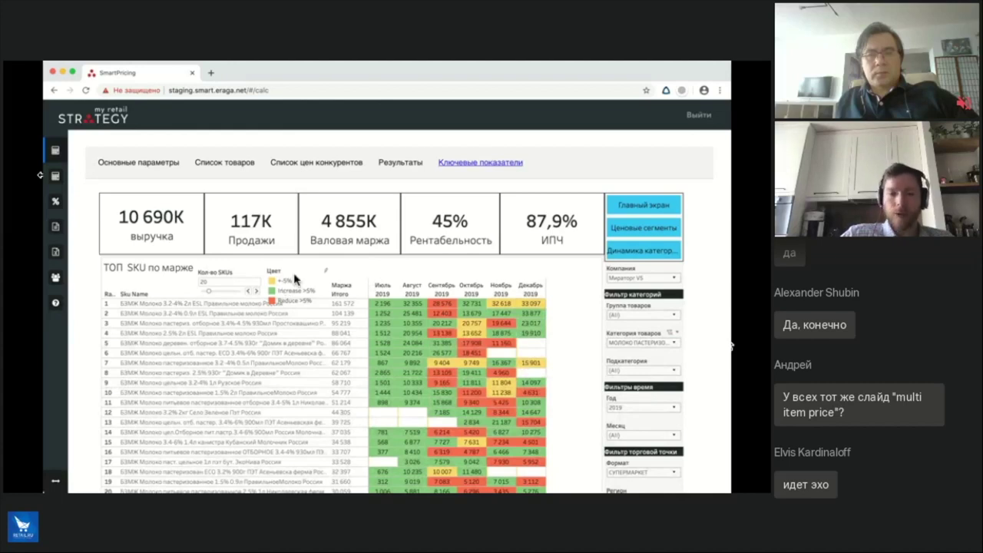
{"action": "left_click", "coordinate": [370, 290]}
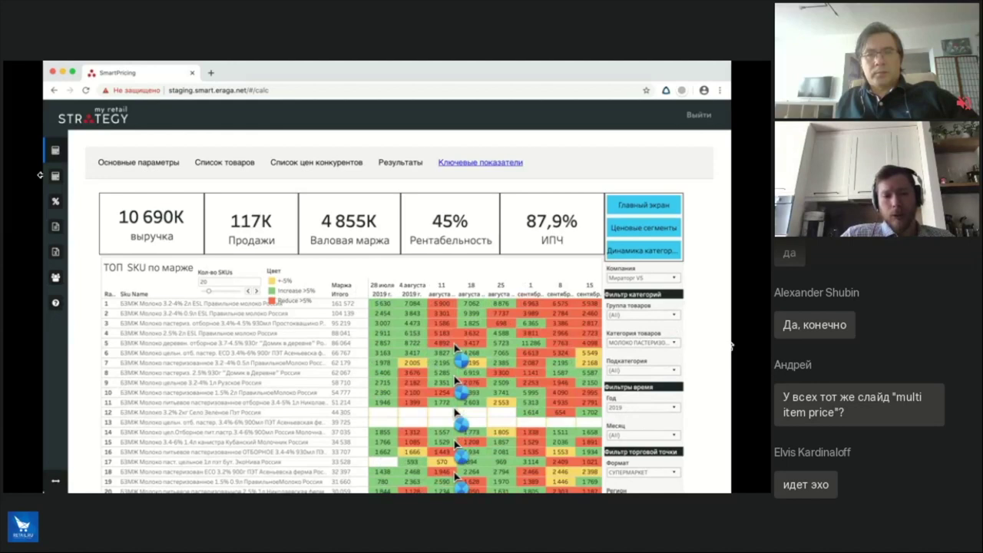
{"action": "scroll", "coordinate": [534, 349], "scroll_direction": "right", "scroll_amount": 10}
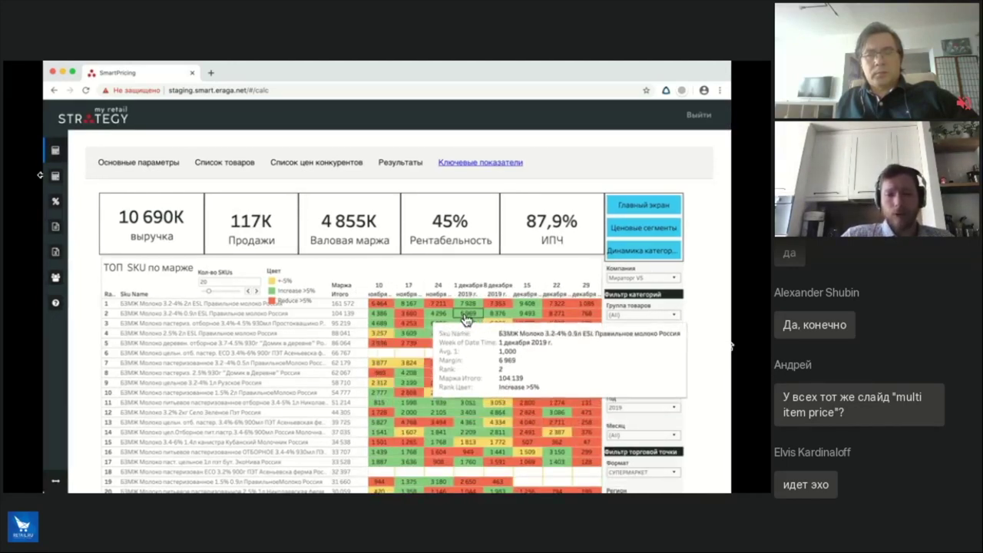
{"action": "mouse_move", "coordinate": [599, 313]}
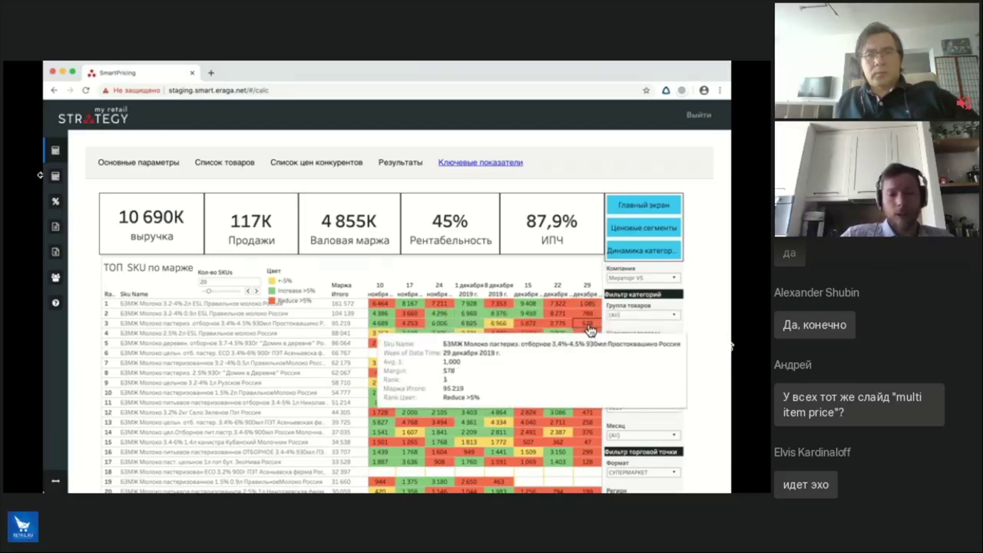
{"action": "mouse_move", "coordinate": [584, 428]}
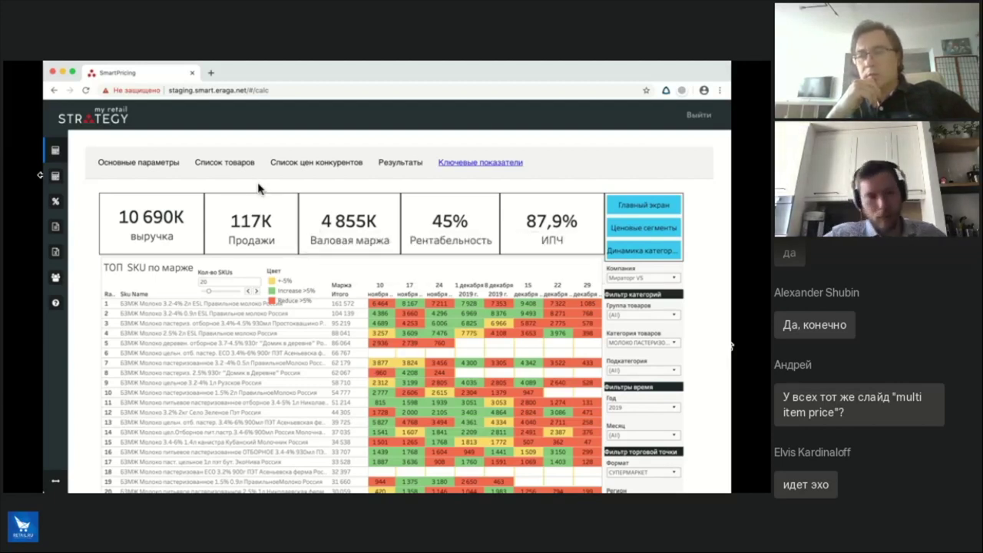
Step: Return to the main parameters ("Основные параметры") of the regular price calculation
{"action": "left_click", "coordinate": [146, 168]}
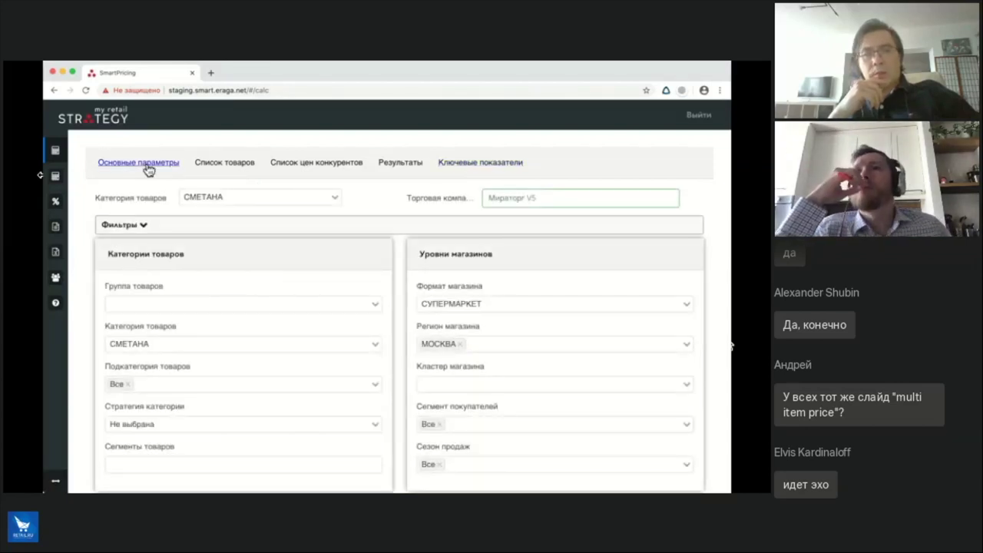